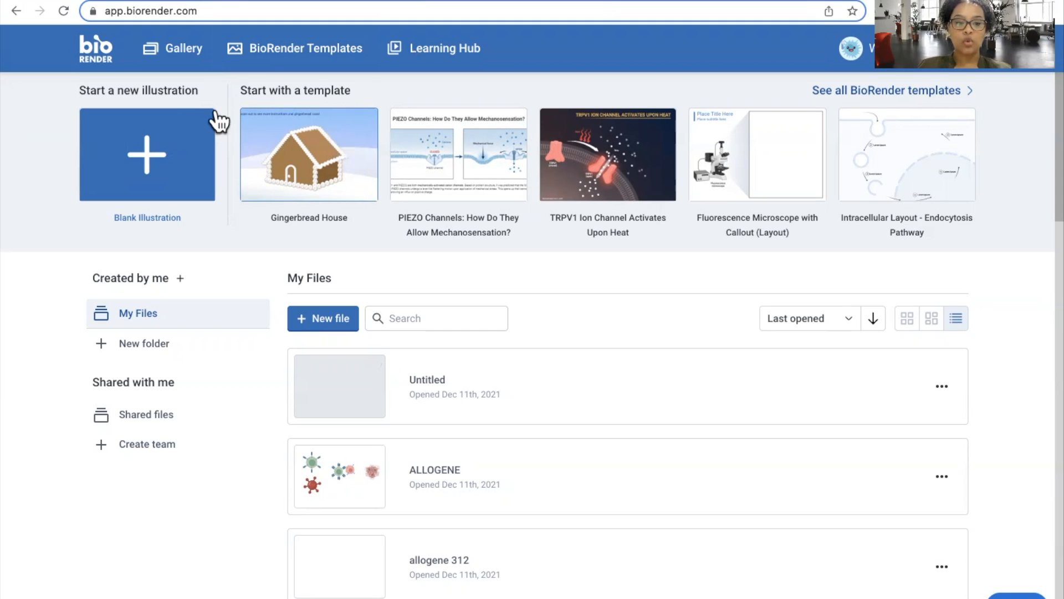
- Create a blank illustration and name it Allogene
left_click(147, 145)
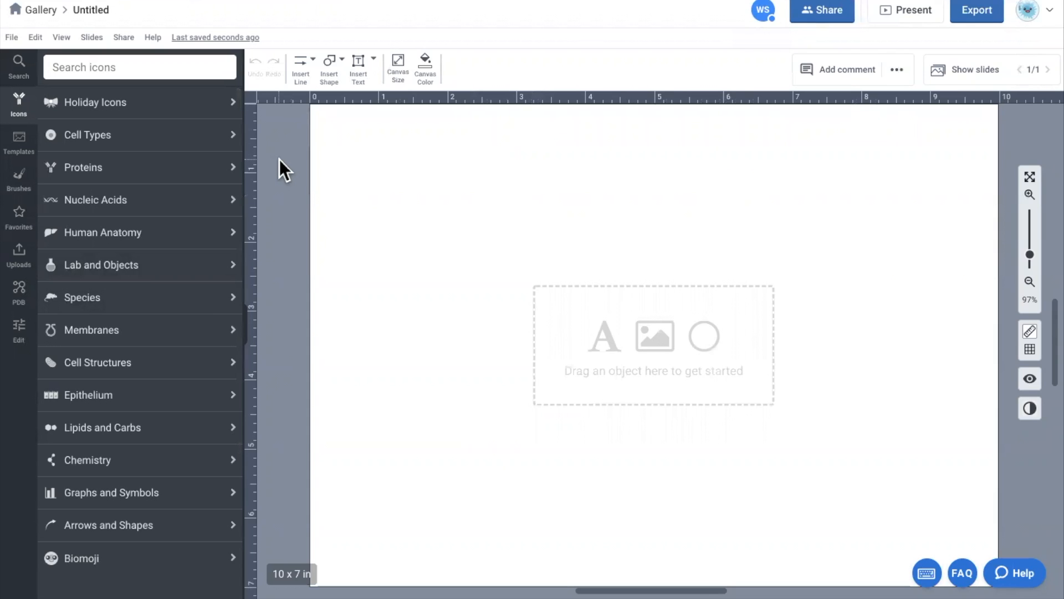
left_click(96, 11)
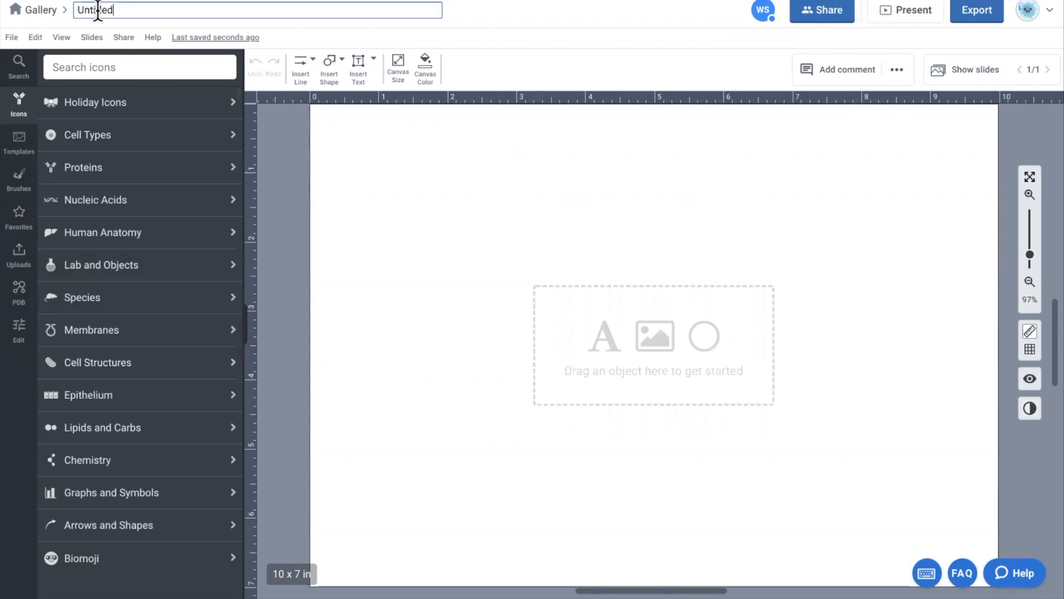
key("BackSpace")
key("BackSpace")
key("BackSpace")
key("BackSpace")
key("BackSpace")
key("BackSpace")
key("BackSpace")
key("BackSpace")
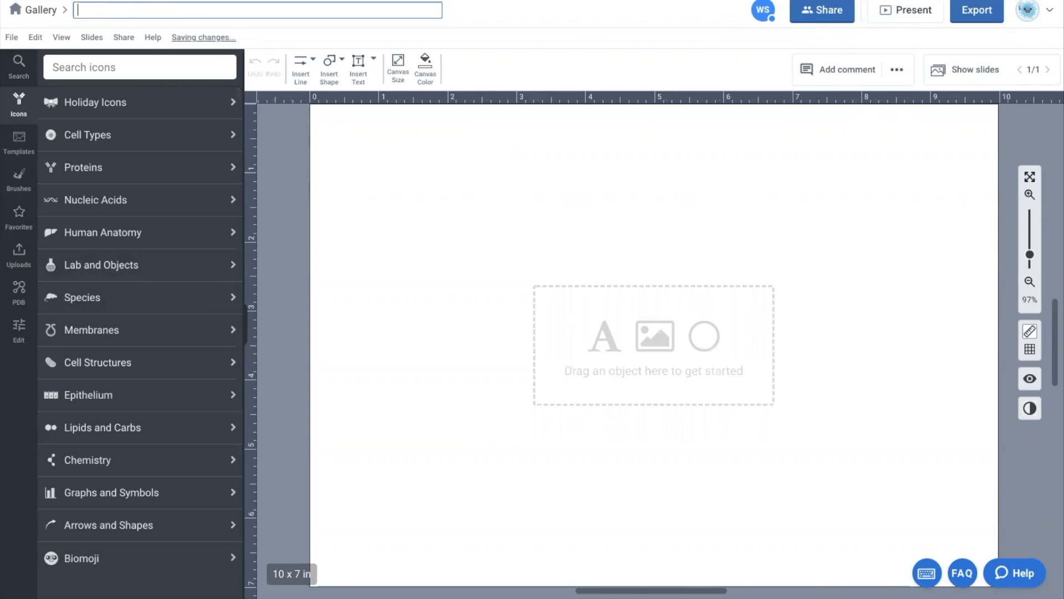
type("Allogene")
key("Return")
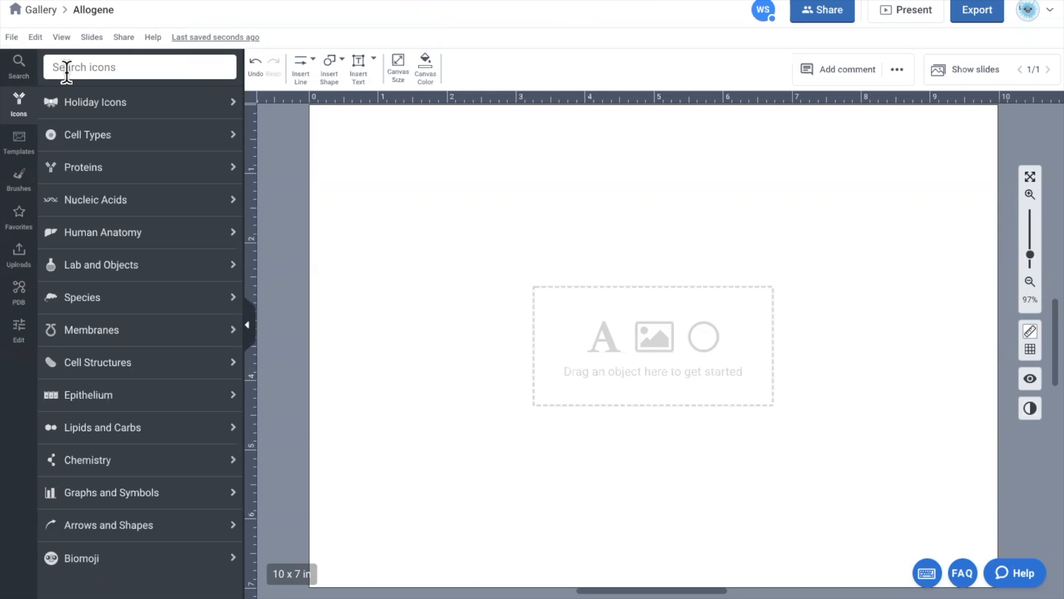
left_click(20, 141)
left_click(22, 183)
left_click(20, 102)
left_click(22, 148)
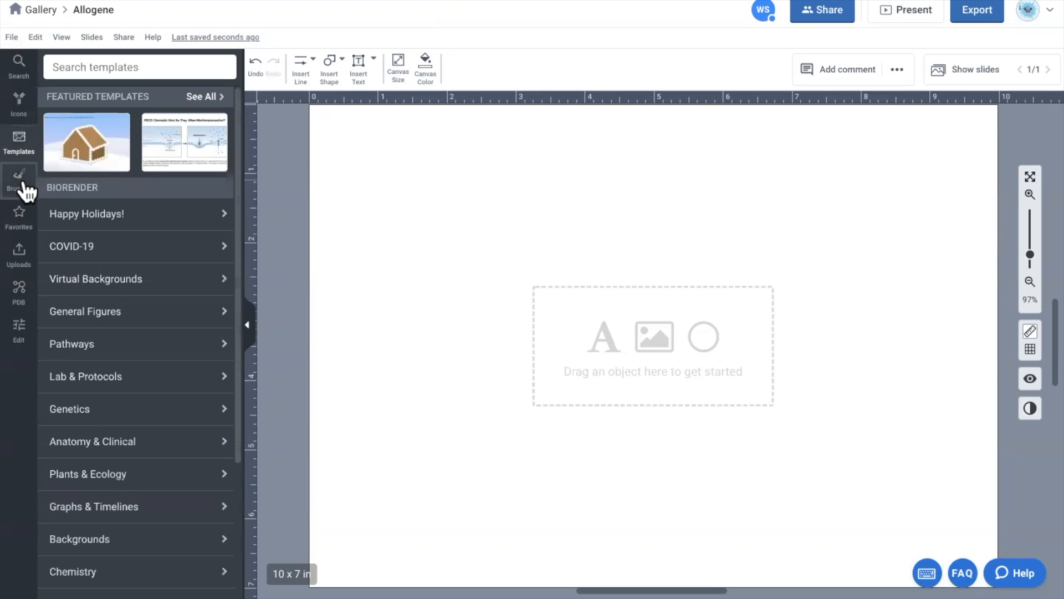
left_click(21, 182)
left_click(21, 111)
- Search the icon library for "cell" and place the Stem cell icon in the upper part of the canvas
left_click(79, 68)
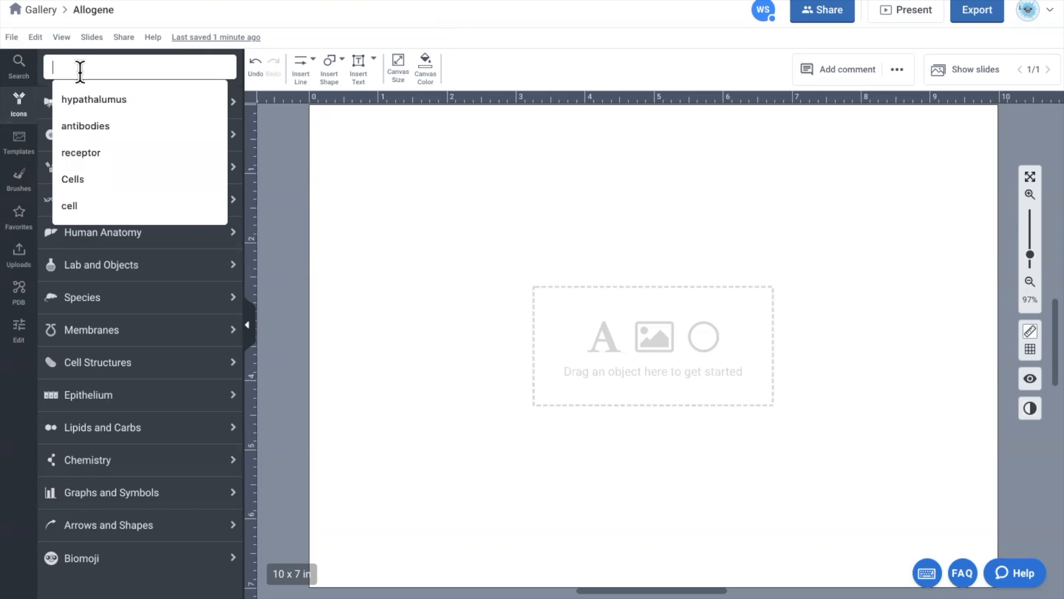
type("cell")
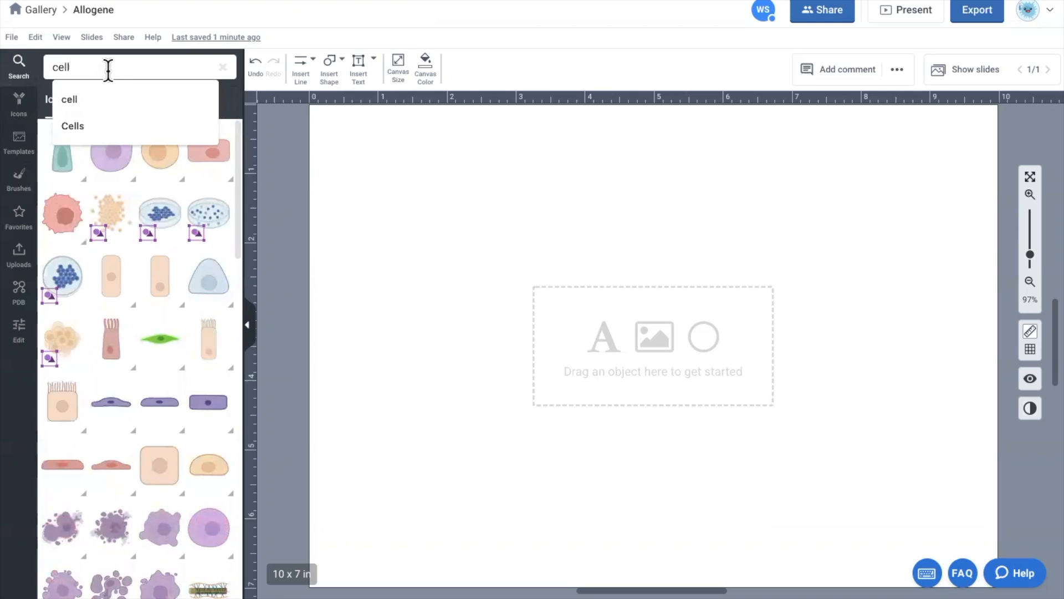
left_click(230, 104)
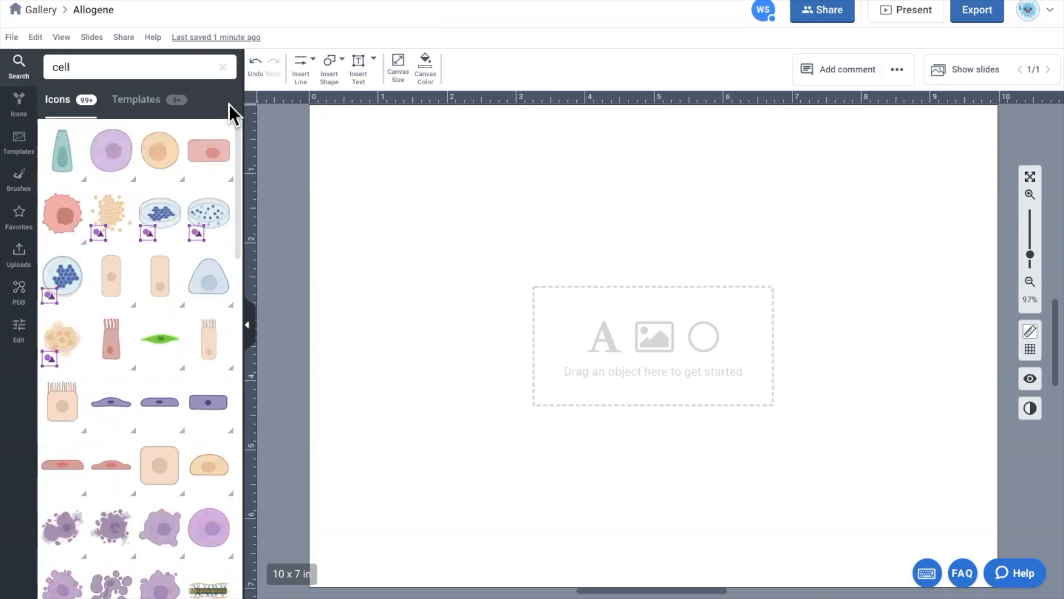
left_click(95, 67)
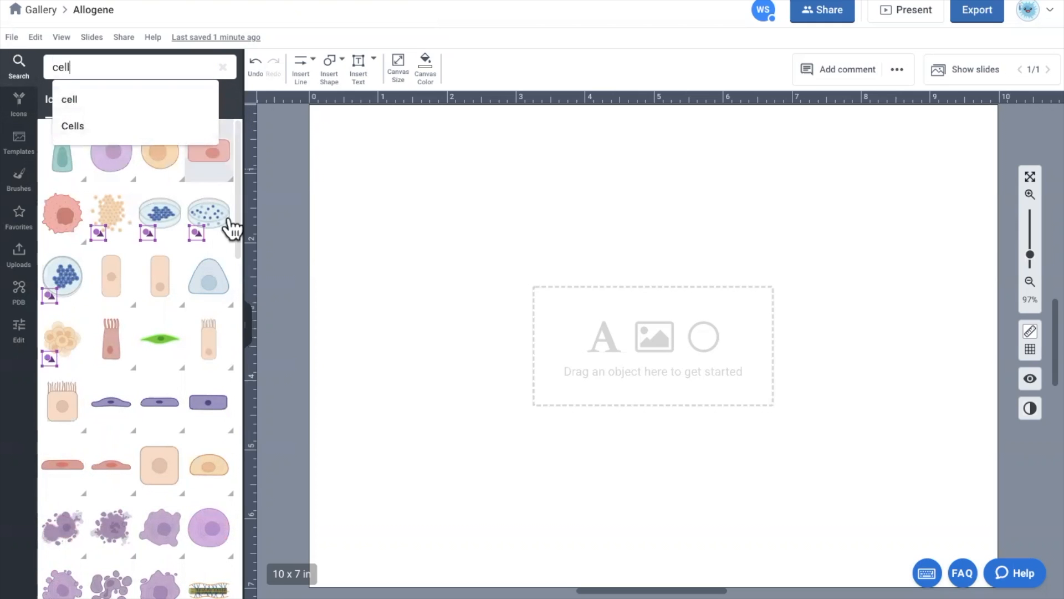
left_click(225, 98)
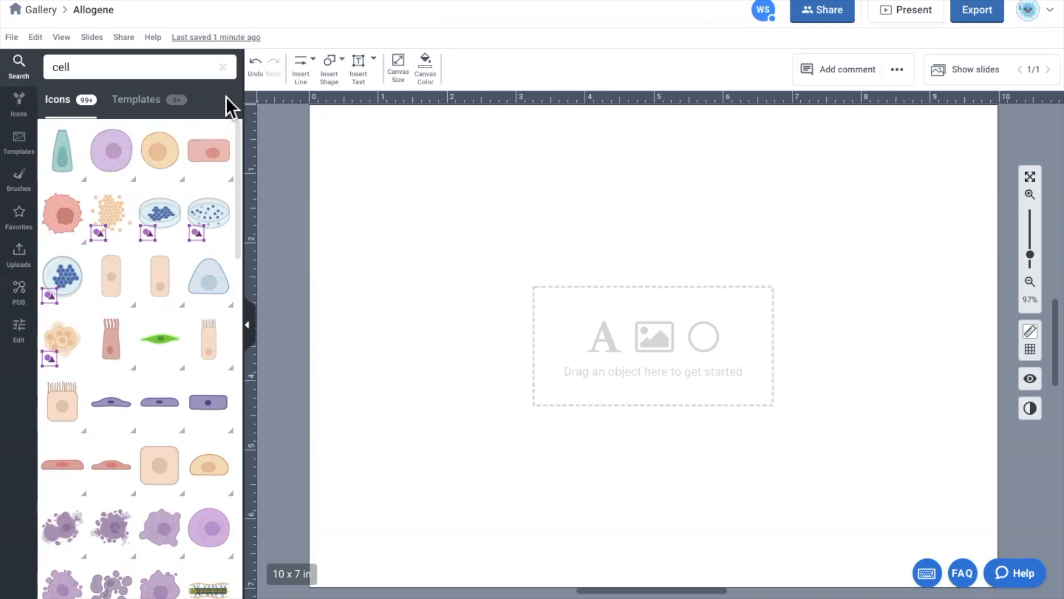
mouse_move(113, 158)
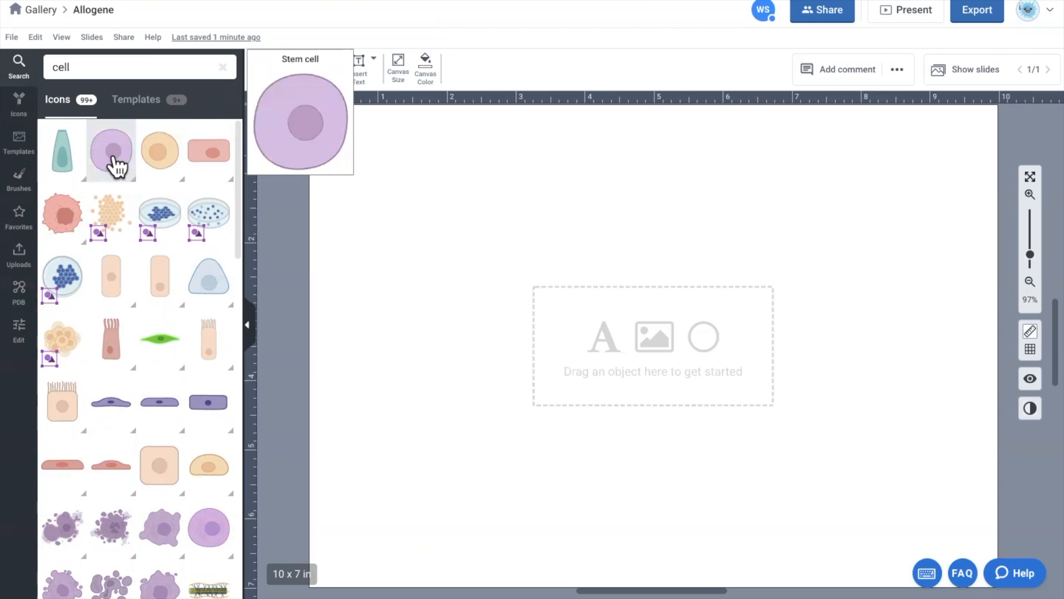
mouse_move(163, 219)
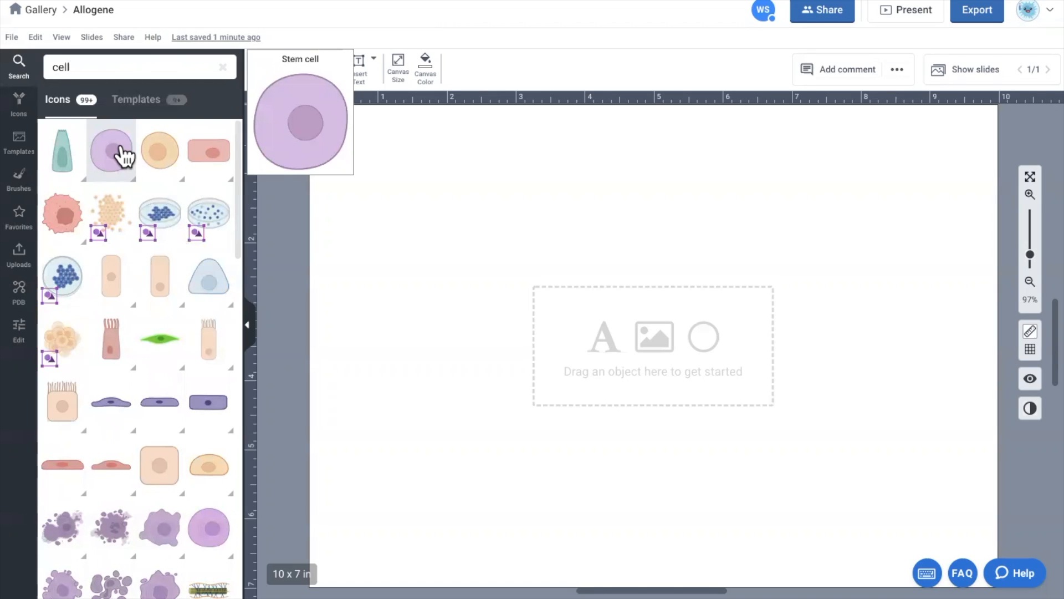
left_click_drag(110, 163, 530, 237)
left_click(623, 245)
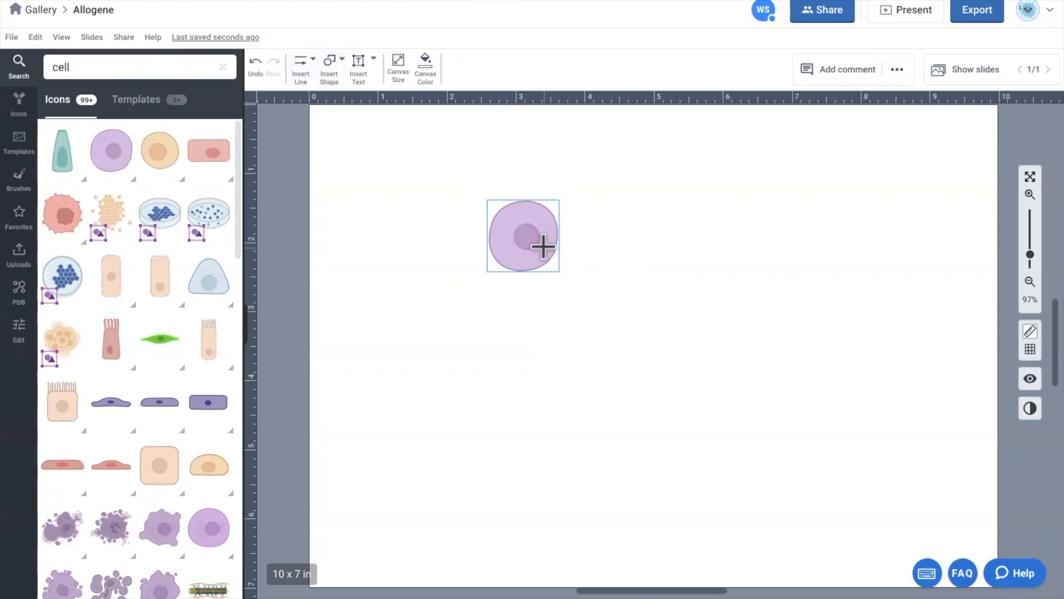
- Set the stem cell's transparency to 21% and flip it vertically and horizontally
left_click(542, 244)
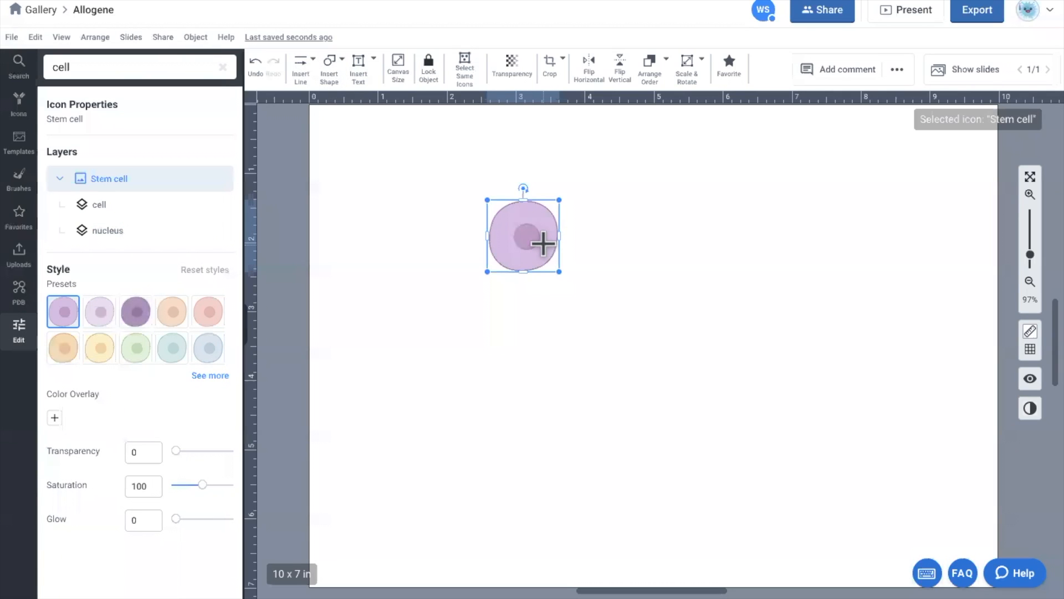
left_click(510, 69)
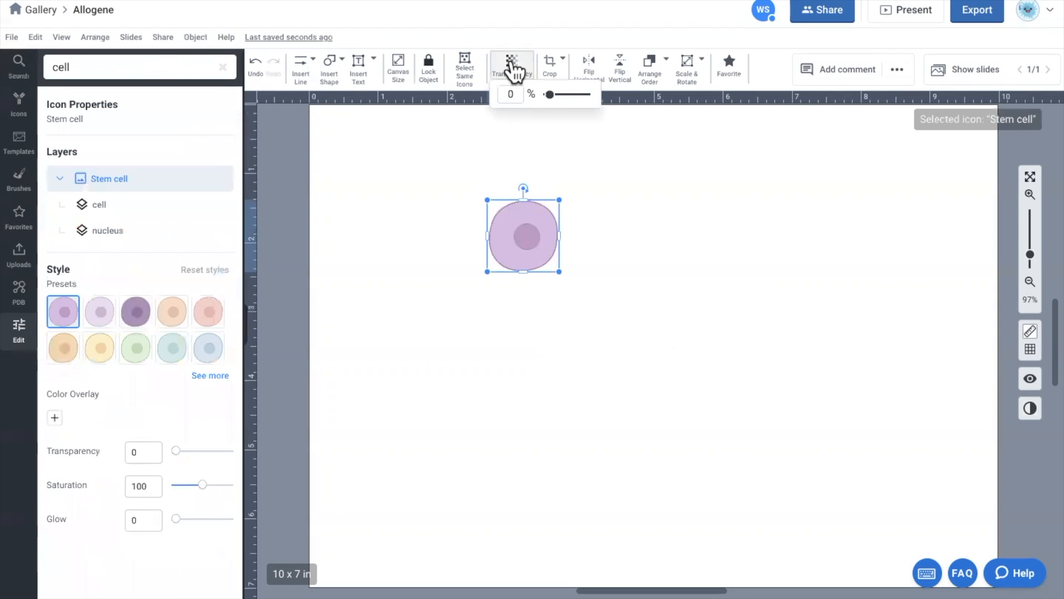
mouse_move(549, 94)
left_mouse_down()
mouse_move(577, 94)
mouse_move(554, 94)
left_mouse_up()
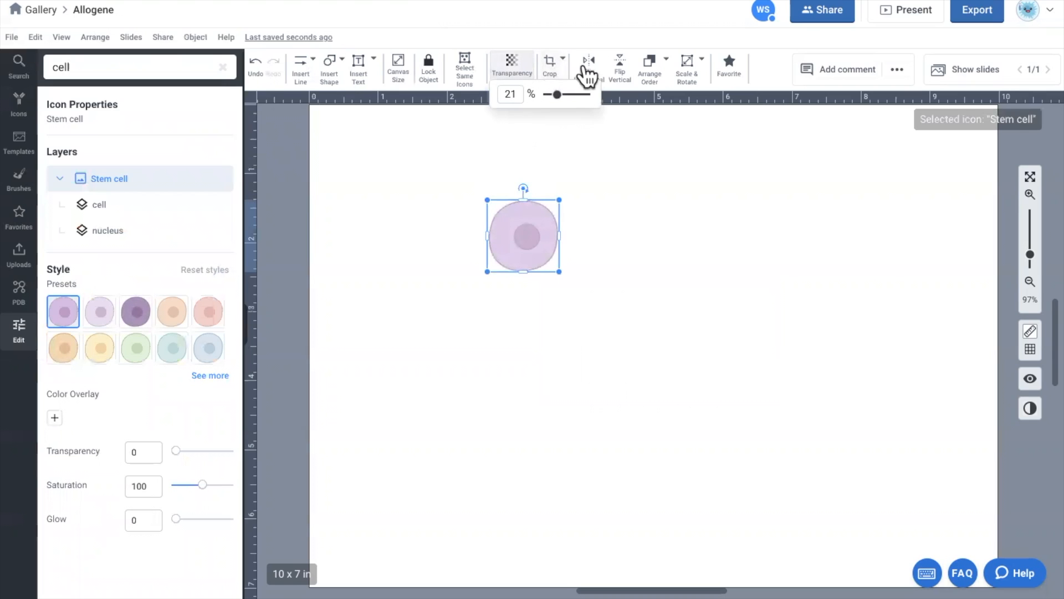
left_click(659, 72)
left_click(624, 73)
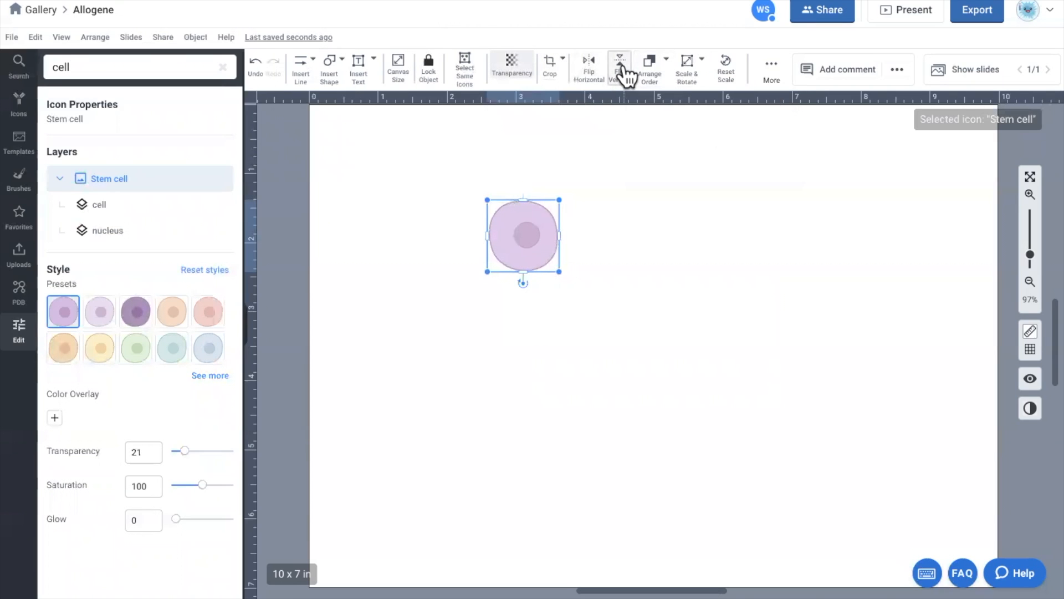
left_click(588, 70)
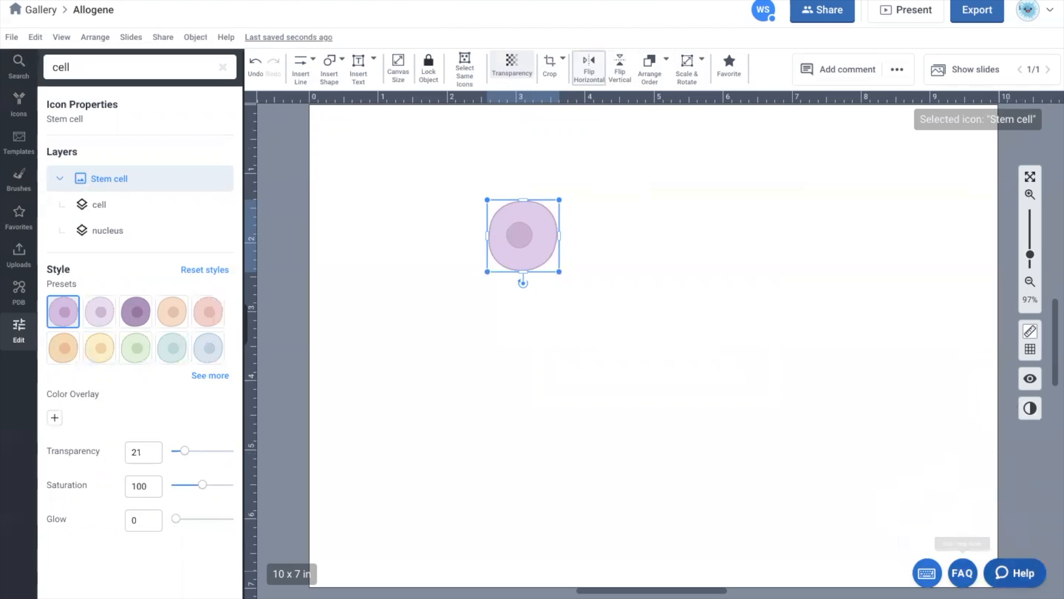
- View the list of keyboard shortcuts and close it
left_click(926, 573)
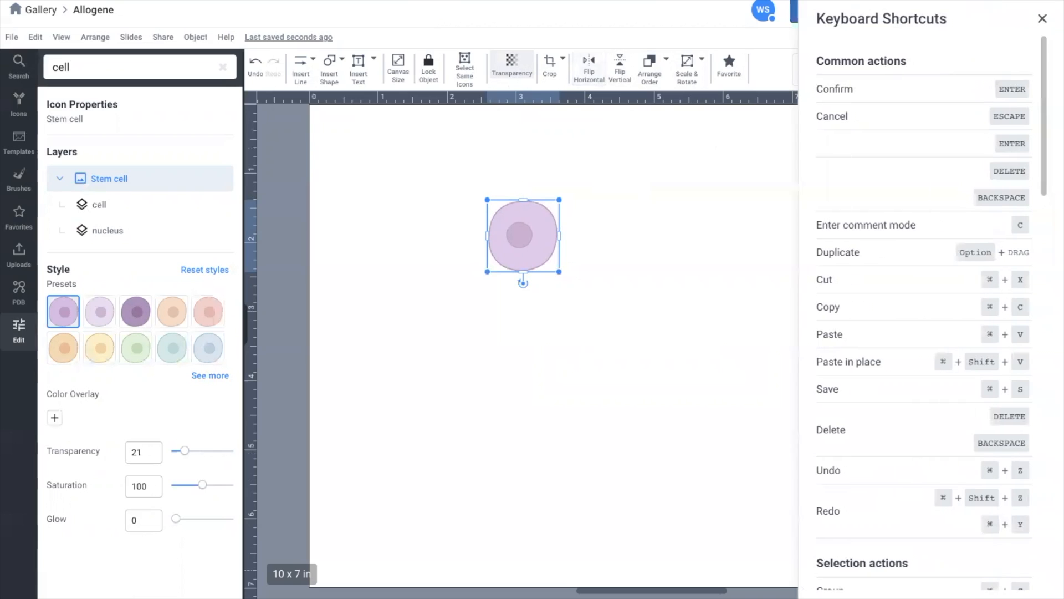
left_click(742, 494)
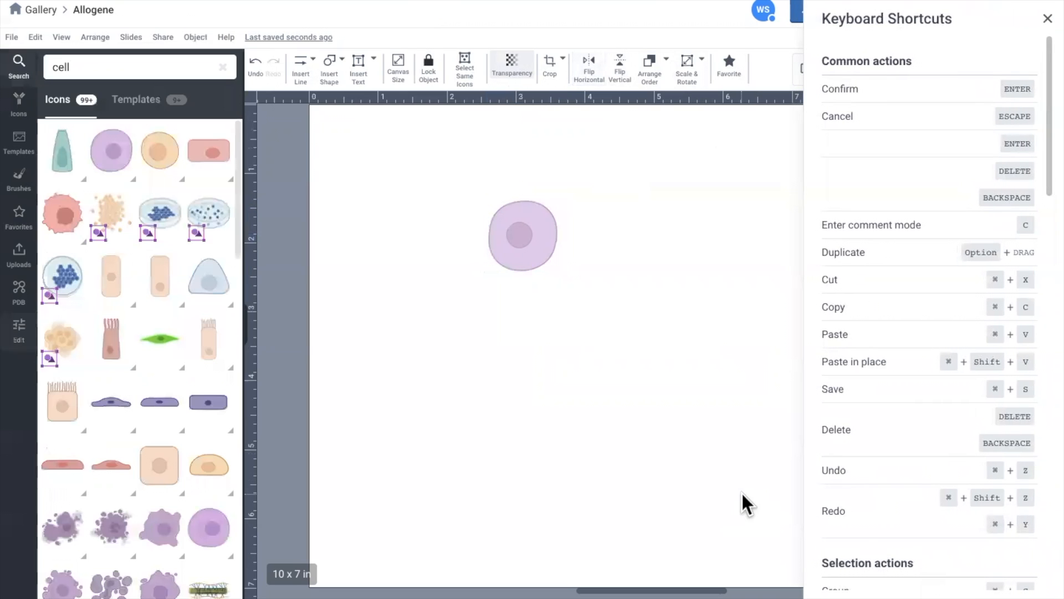
left_click(1048, 18)
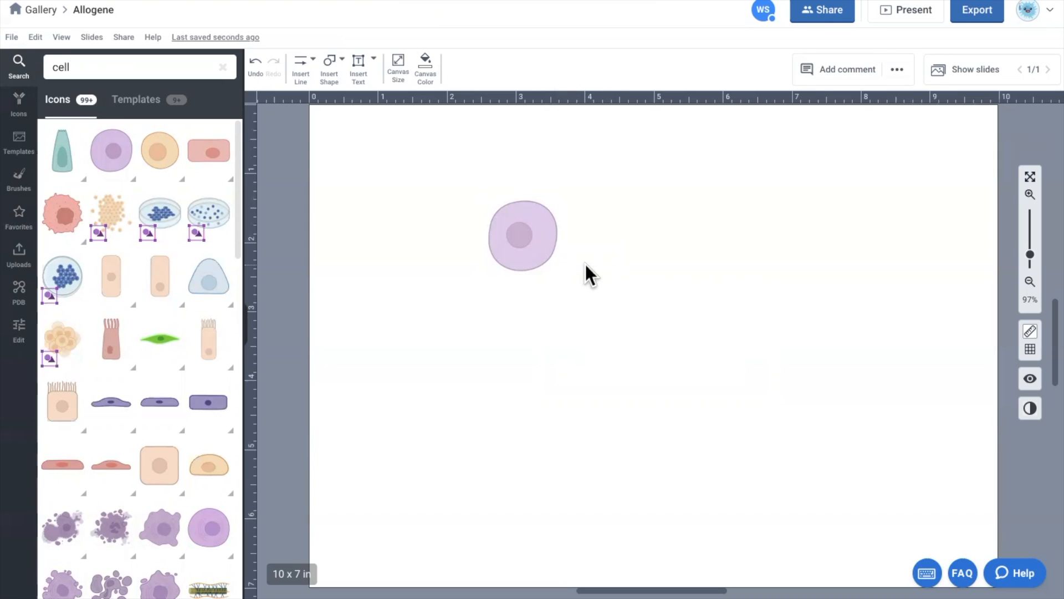
- Delete the stem cell icon from the canvas
left_click(516, 244)
key("Delete")
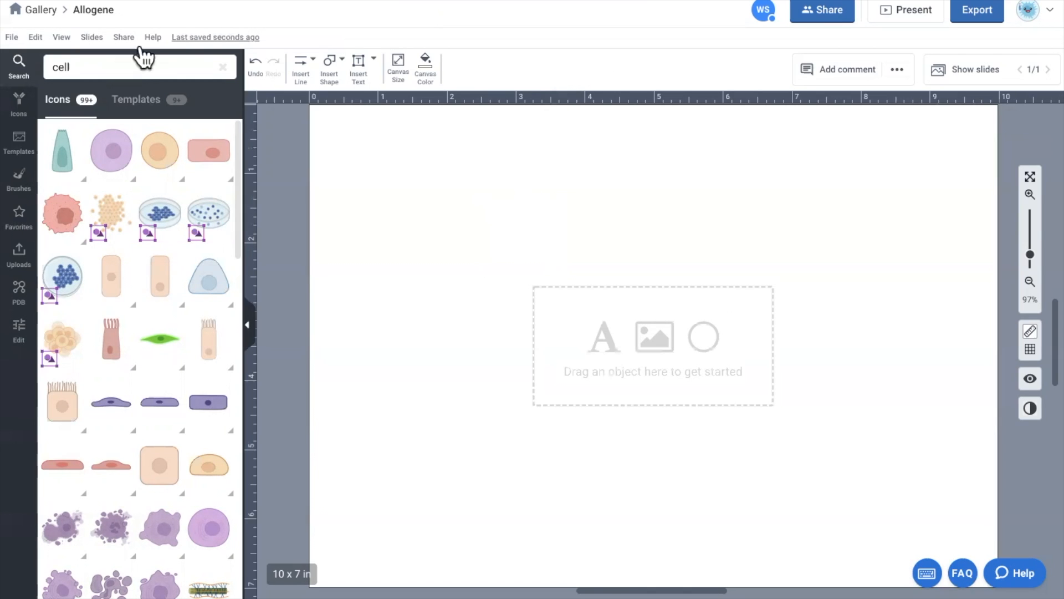
- Search the icons for "t-cell" and place the T-cell (with TCRs) icon near the canvas's upper-left corner, about 1.8 in wide
left_click(222, 67)
left_click(95, 69)
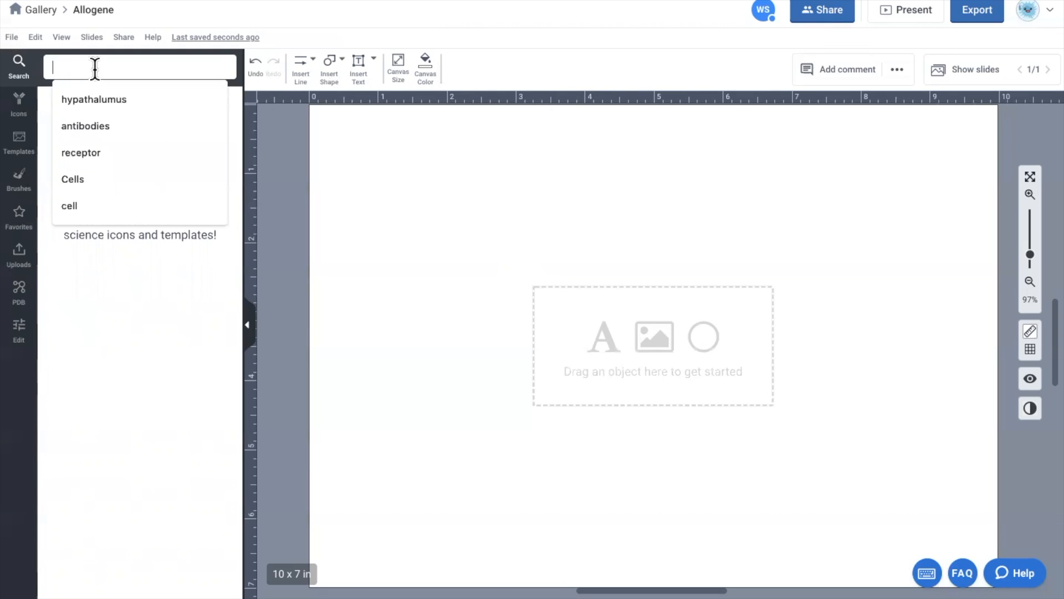
type("t-cell")
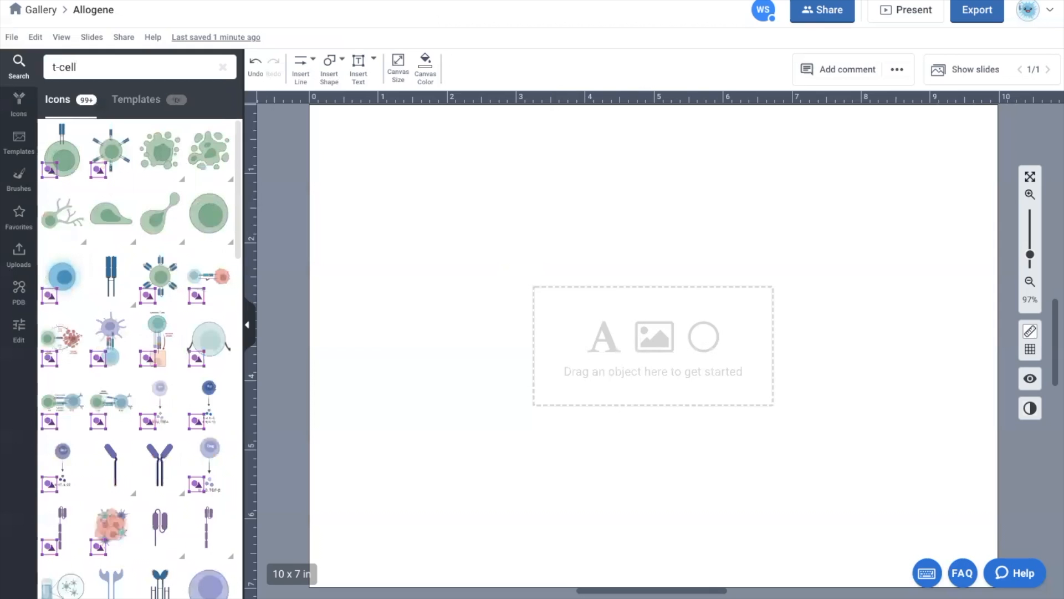
mouse_move(112, 162)
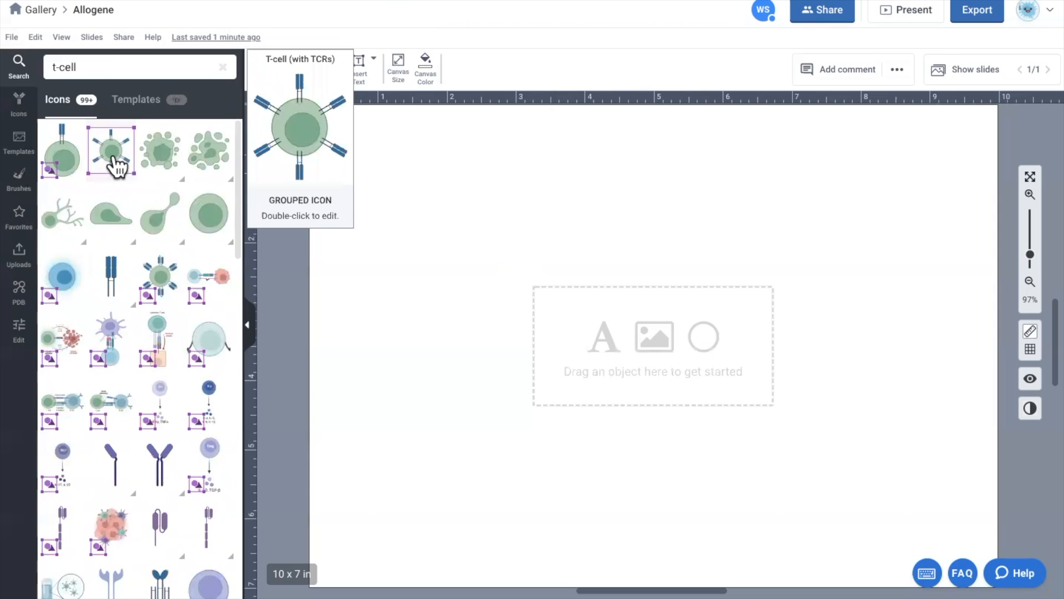
left_click_drag(114, 161, 433, 228)
left_click_drag(487, 279, 501, 283)
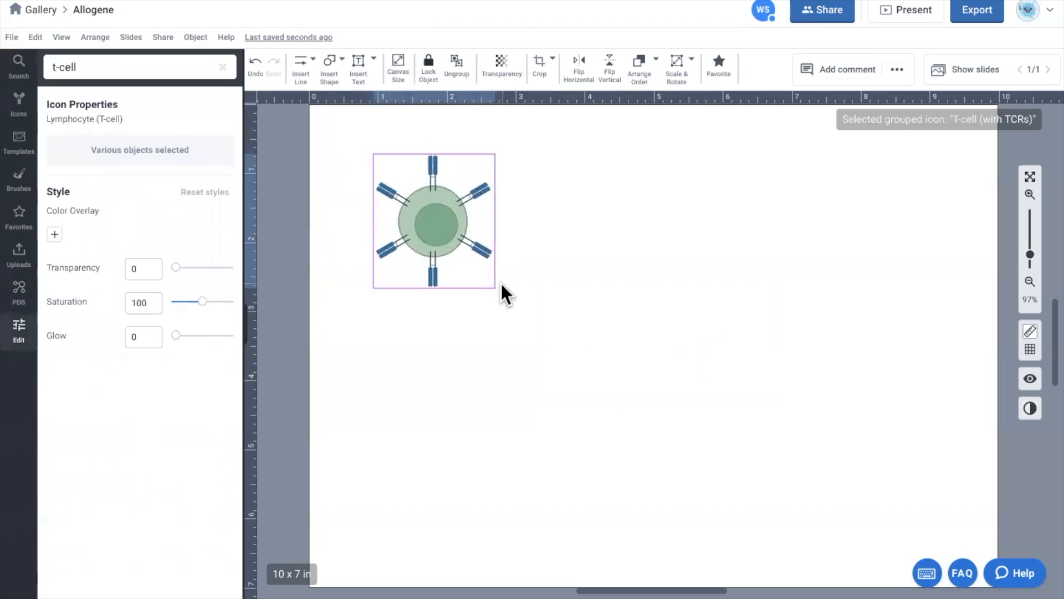
left_click(498, 368)
- Search the icons for "virus" and place the red Virus 2 icon below the T-cell, enlarged to about 1.3 in wide
left_click(224, 68)
left_click(105, 67)
type("virus")
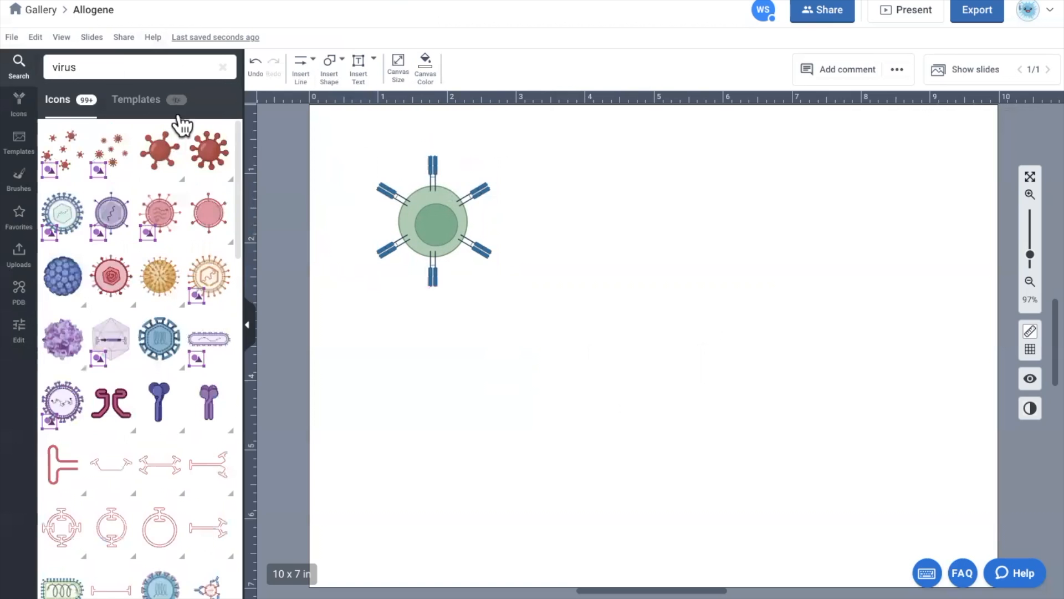
left_click_drag(195, 158, 428, 350)
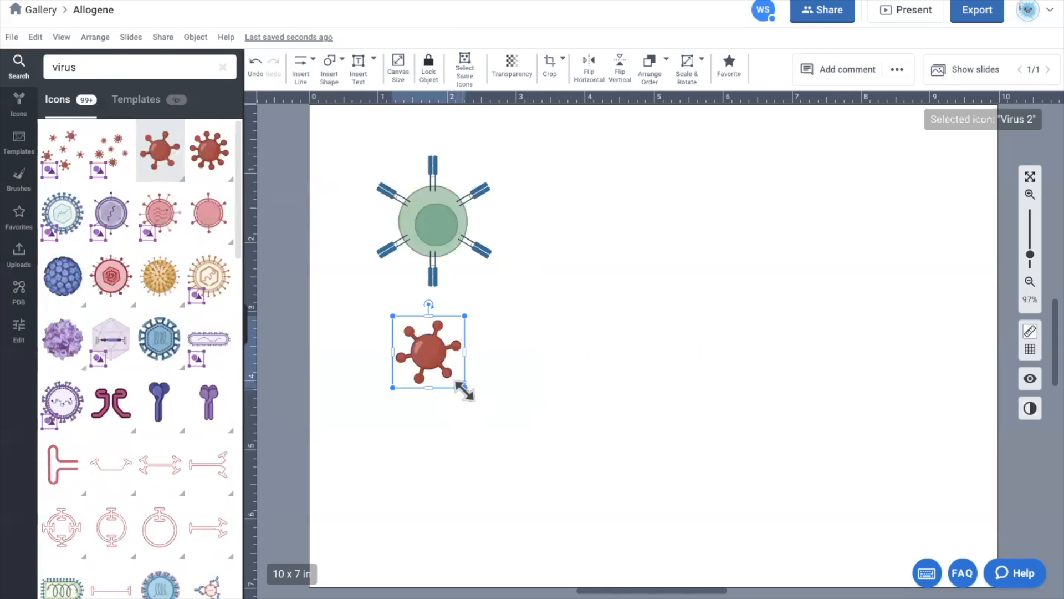
left_click_drag(465, 387, 481, 404)
left_click_drag(436, 364, 436, 378)
left_click(534, 348)
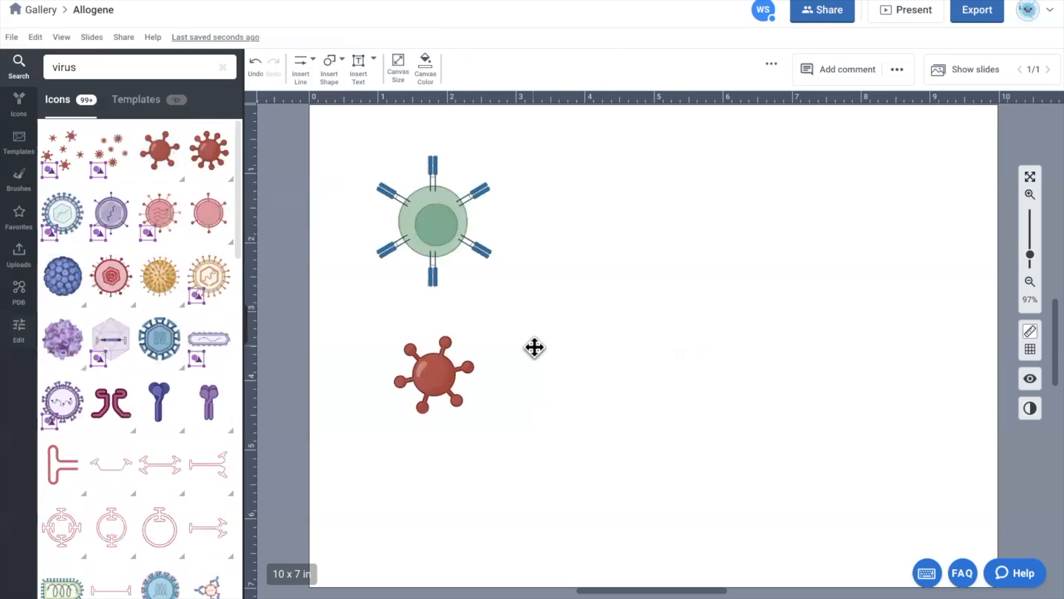
left_click(434, 376)
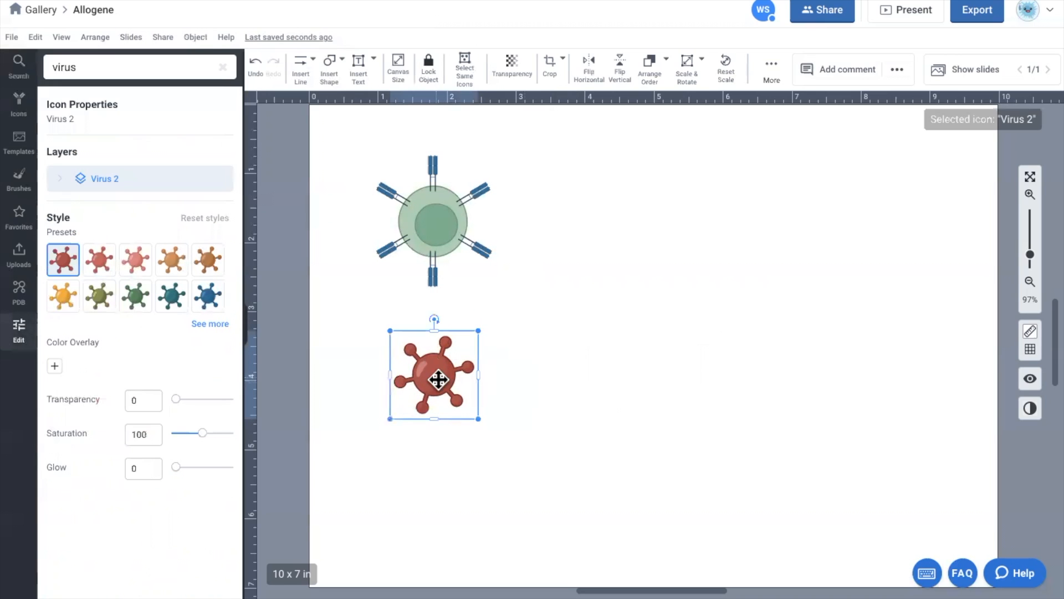
- Search the icons for "dna" and place the DNA (double-stranded break right) icon on top of the virus
left_click(222, 67)
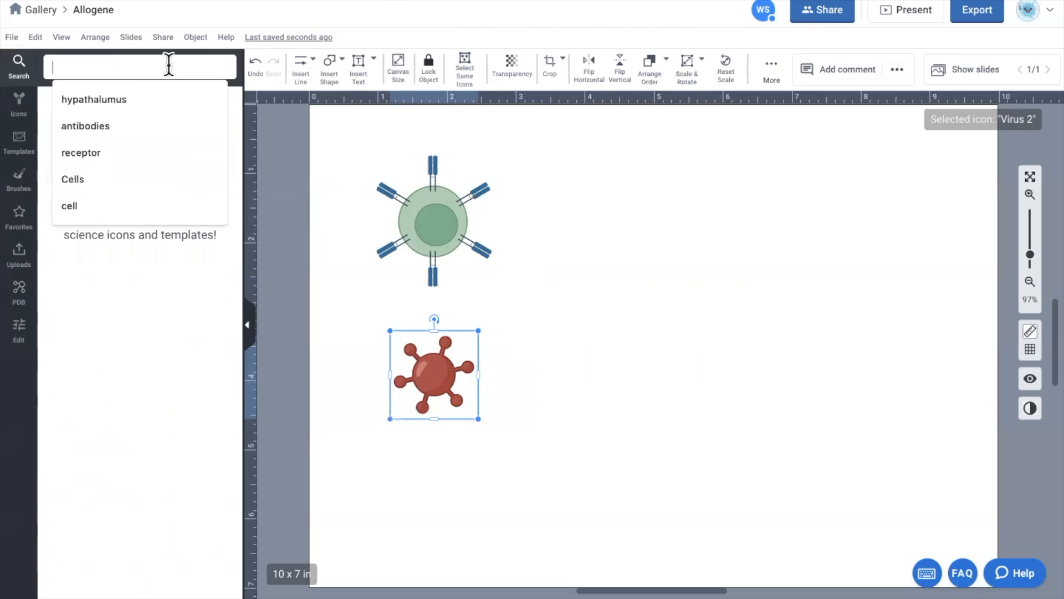
type("dna")
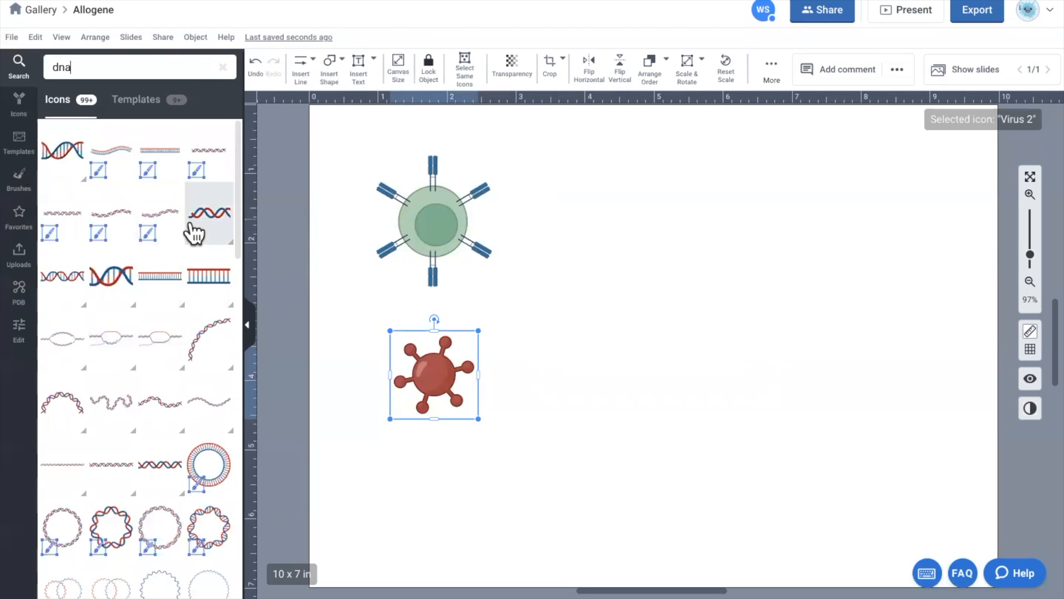
left_click_drag(204, 223, 430, 381)
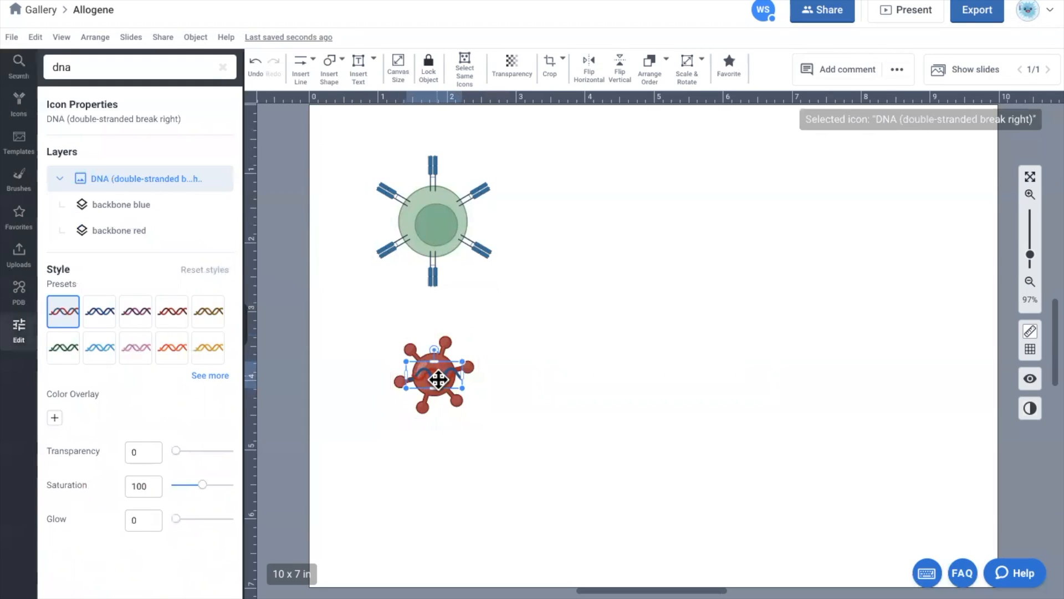
- Enlarge the virus to about 1.6 in wide and move the DNA strand onto its centre
left_click(461, 404)
left_click_drag(478, 418, 498, 438)
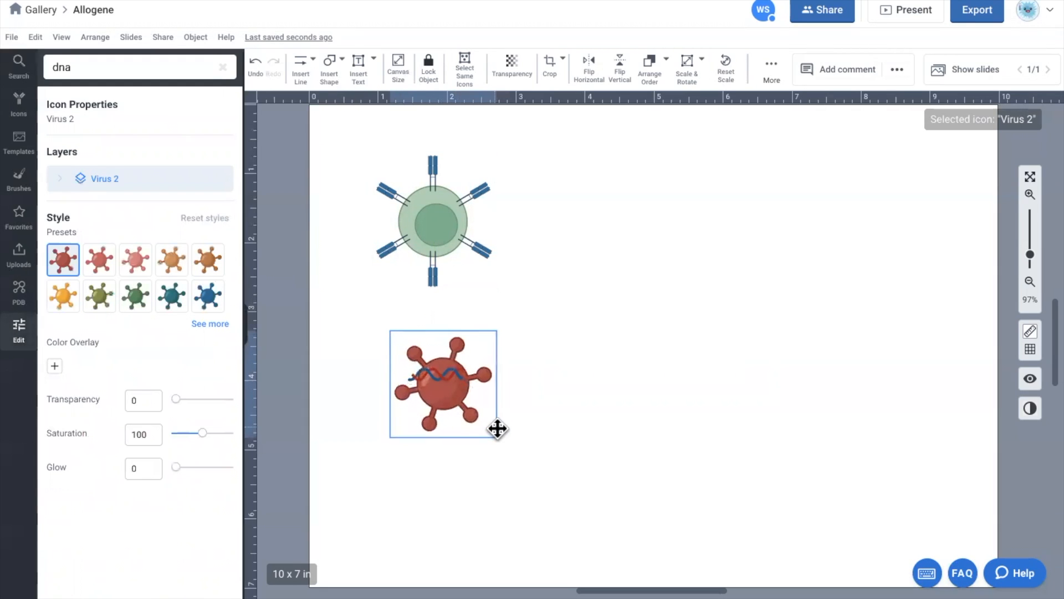
left_click_drag(438, 377, 466, 393)
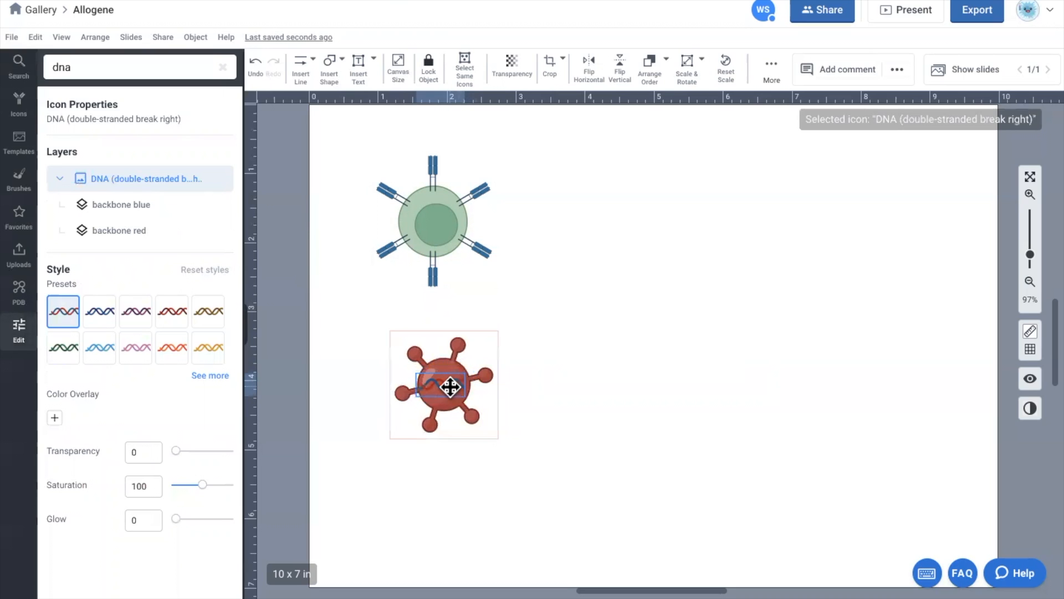
- Search the icons for "car-t cell" and place the T-cell (with CARs) icon near the canvas centre, about 1.8 in wide
left_click(527, 317)
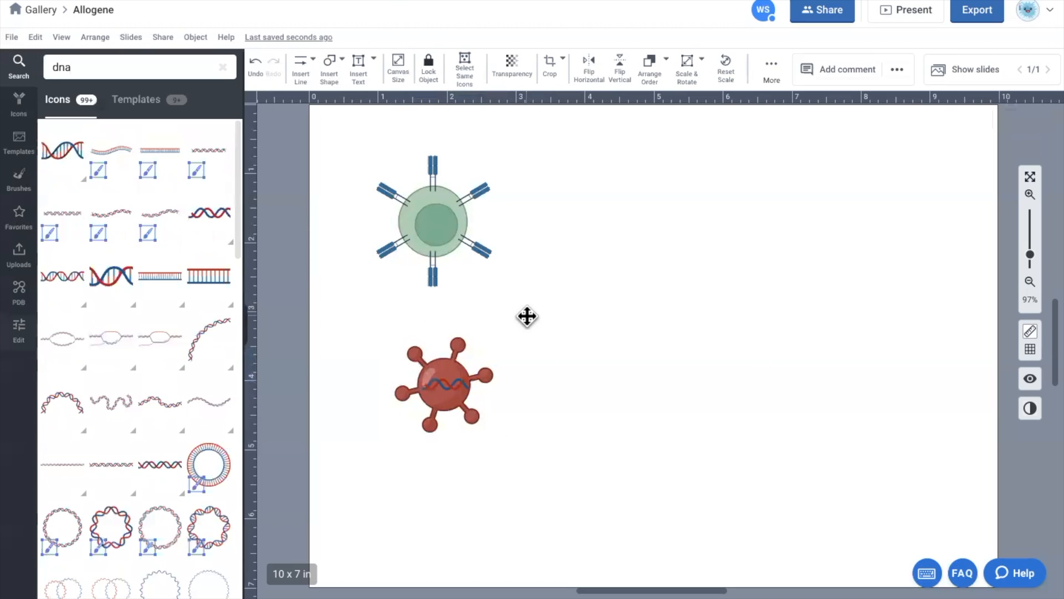
left_click(223, 67)
left_click(130, 64)
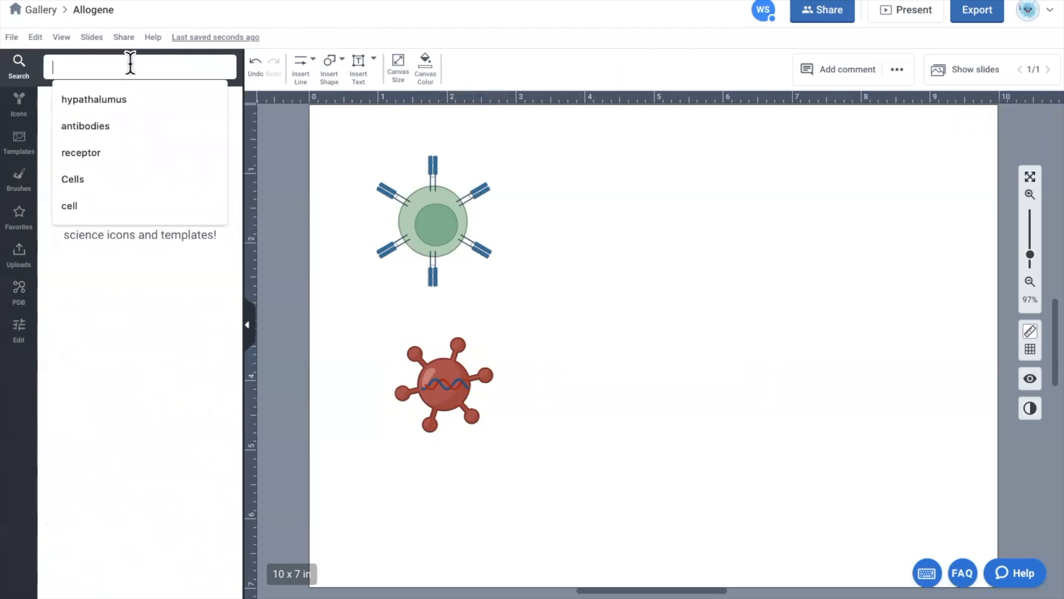
type("car-tec")
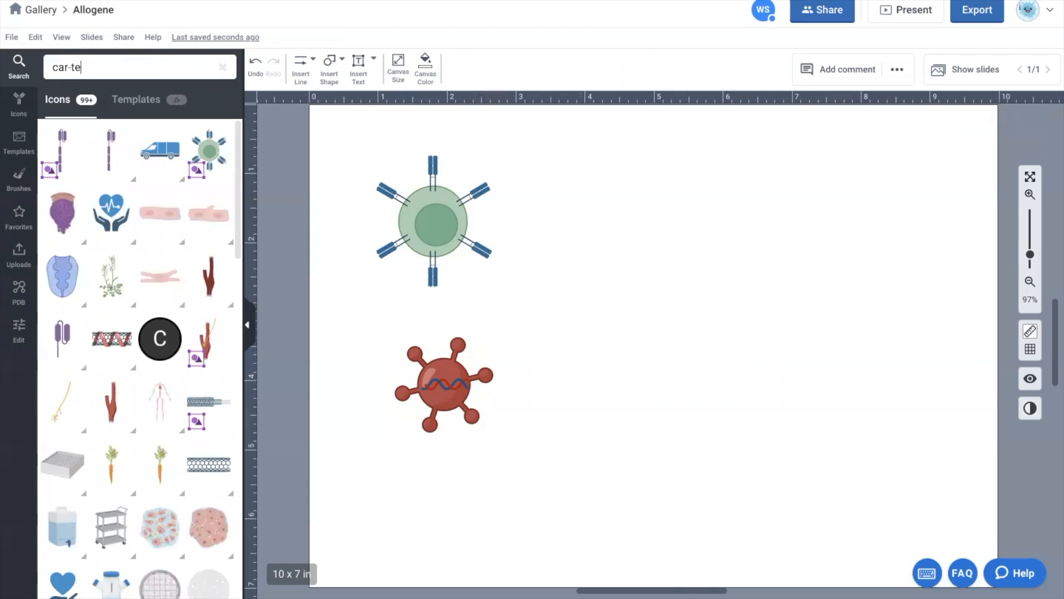
key("BackSpace")
type("cell")
mouse_move(64, 143)
left_click_drag(65, 142, 639, 290)
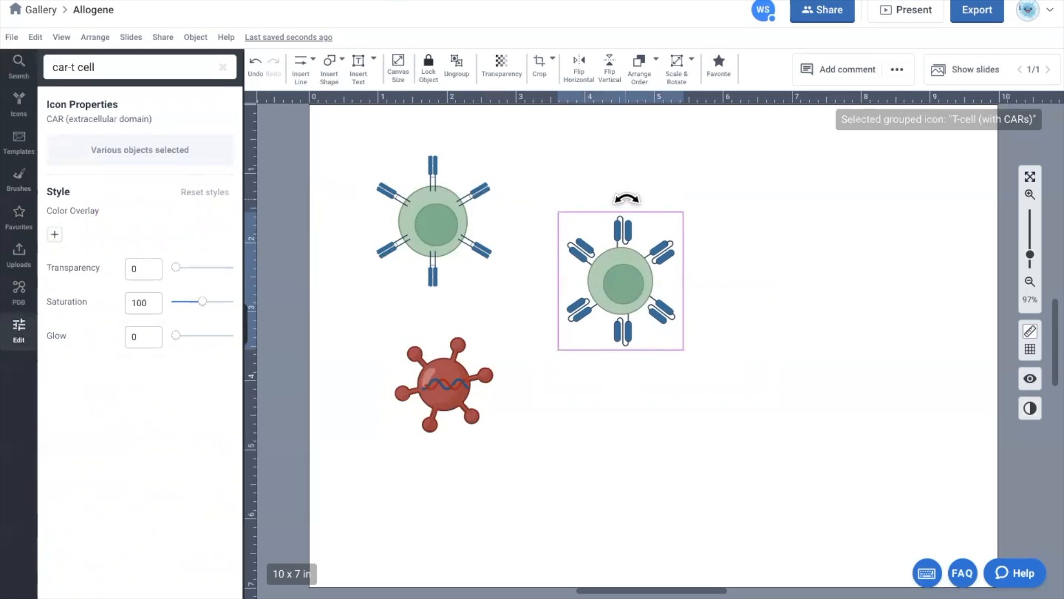
left_click(713, 186)
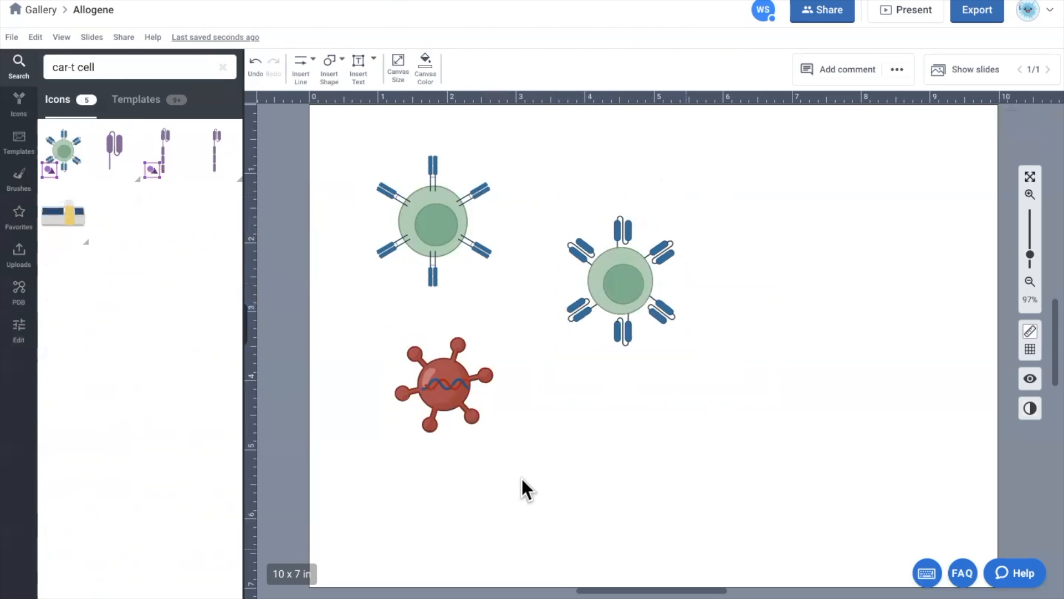
- Insert the pink cell with blue receptors from the favorites and place it against the CAR T-cell's right side
left_click(227, 66)
left_click(20, 218)
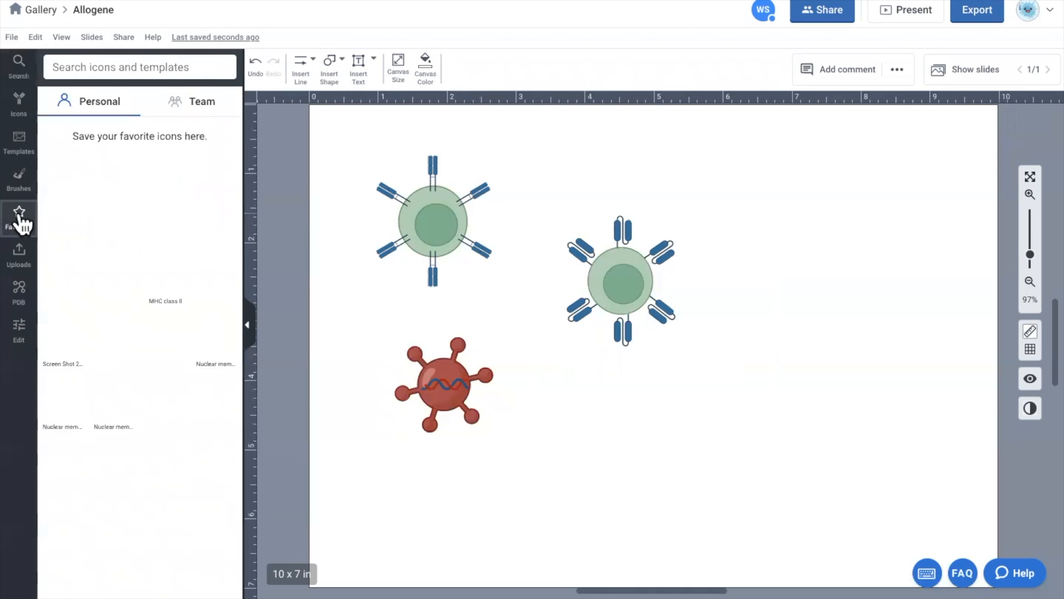
left_click_drag(166, 175, 704, 269)
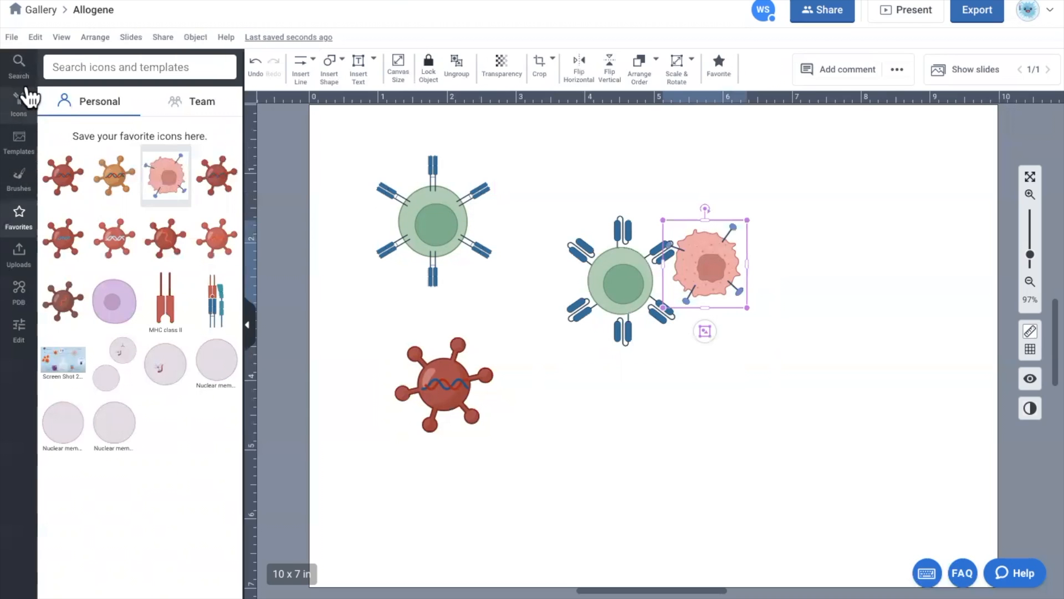
left_click(28, 99)
left_click(711, 252)
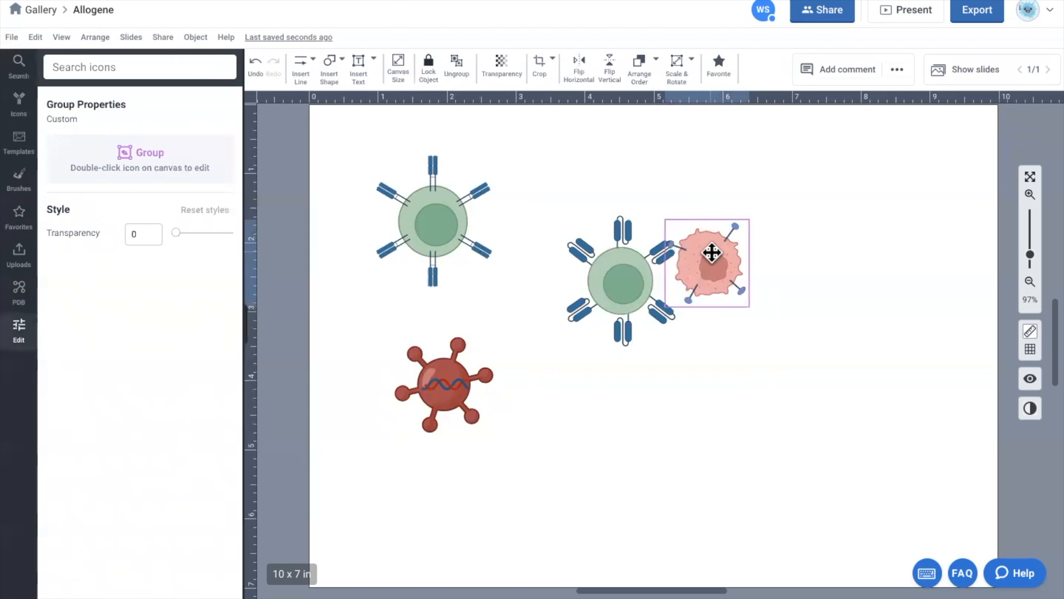
- Search the icons for "dying" and place the Cancer cells (dying) icon right of the pink cell, about 1.8 in wide
left_click(219, 67)
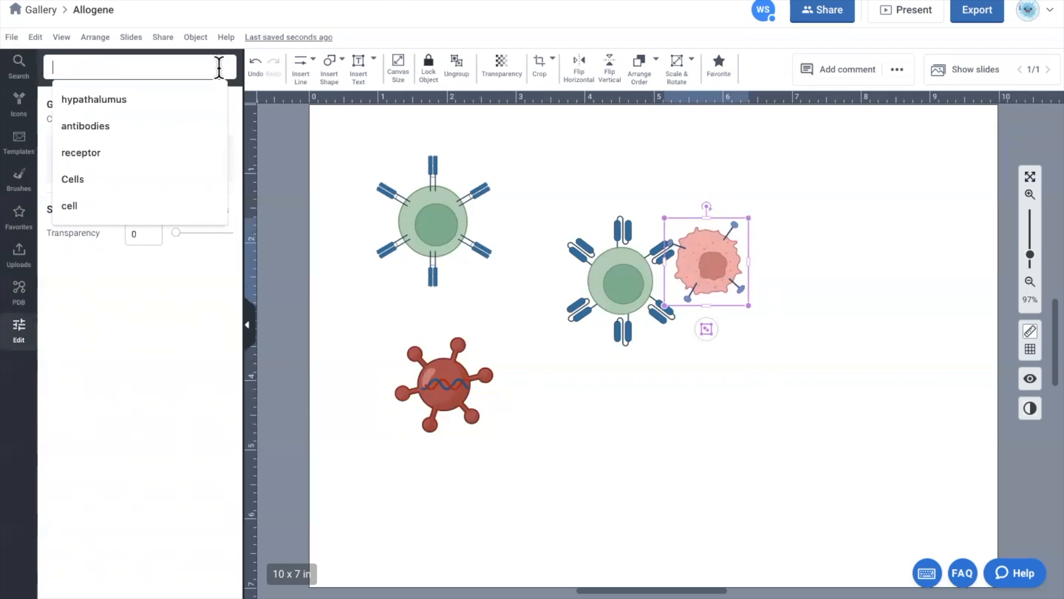
type("dying")
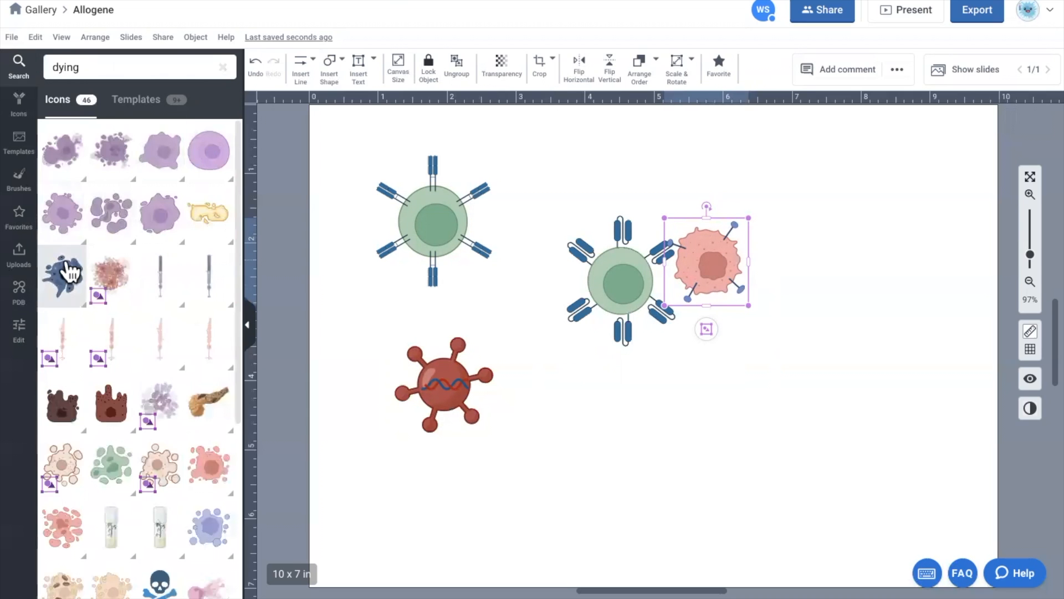
mouse_move(118, 293)
left_click_drag(118, 294, 890, 298)
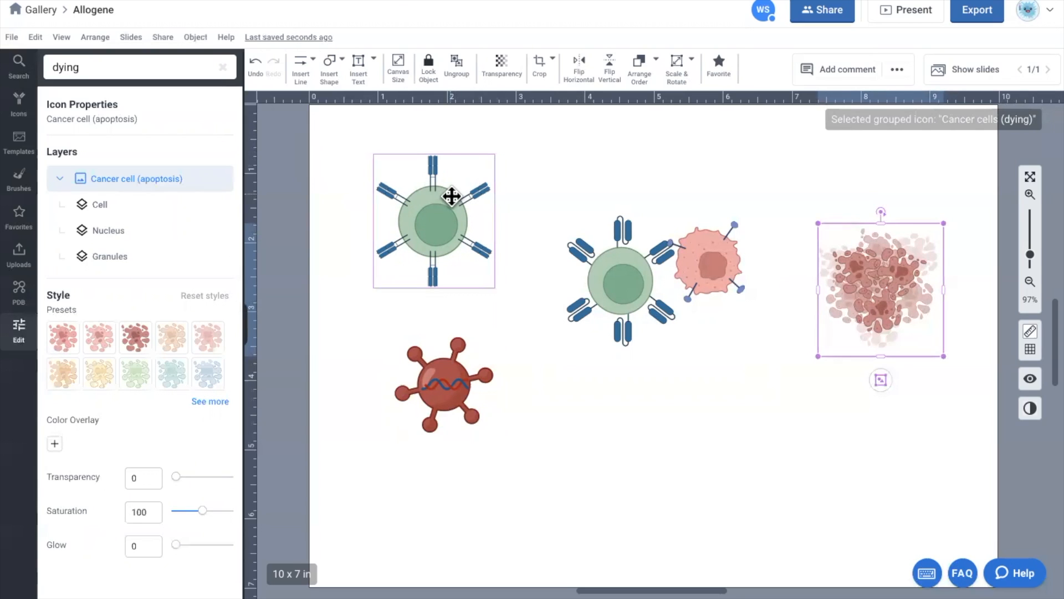
- Nudge the T-cell with TCRs slightly to the right above the virus and clear the selection
left_click_drag(452, 196, 456, 197)
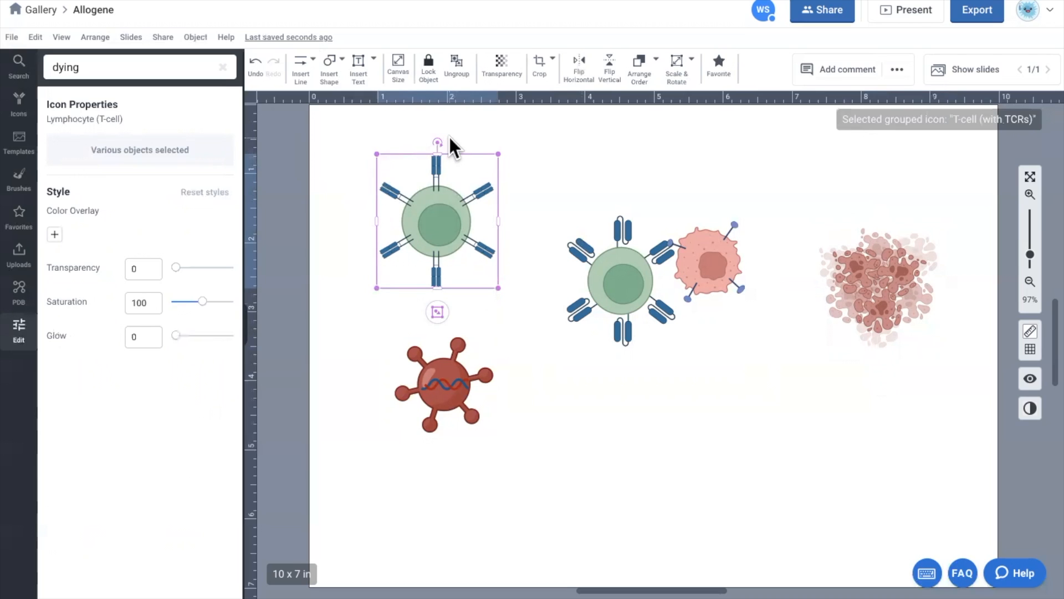
left_click(472, 382)
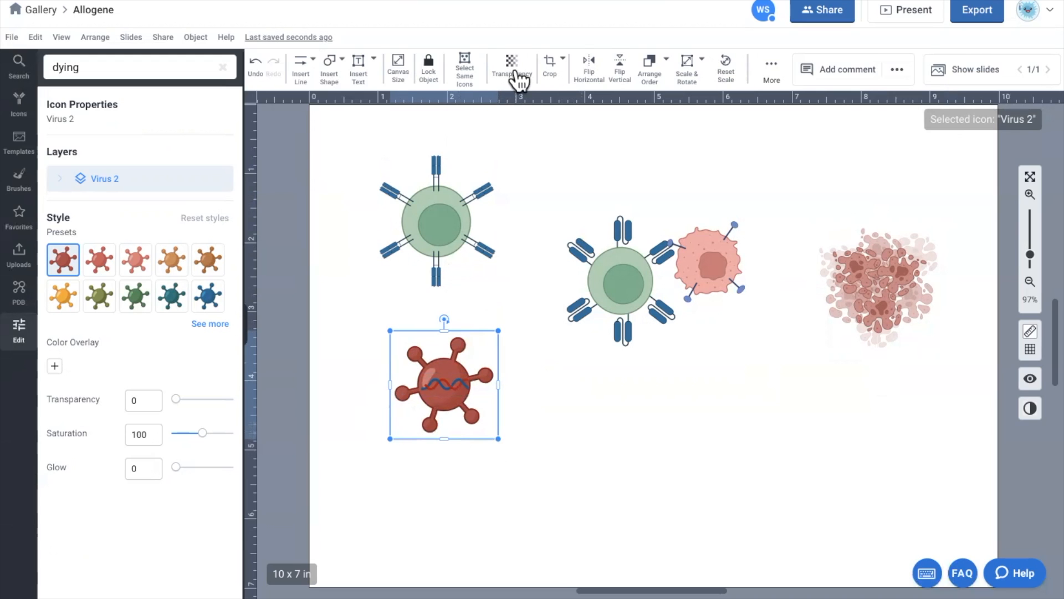
left_click(421, 208)
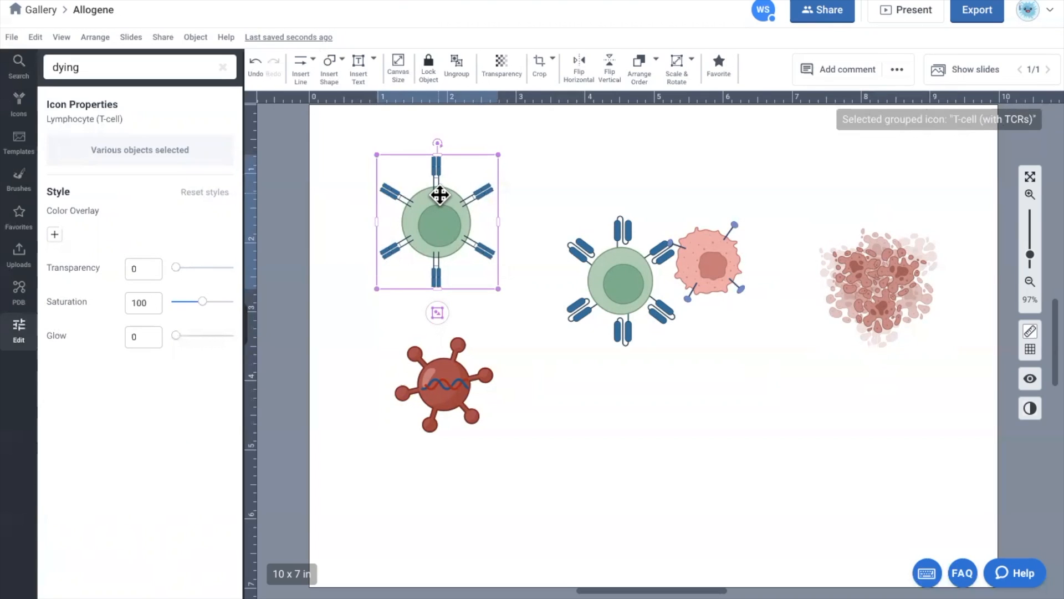
left_click(542, 152)
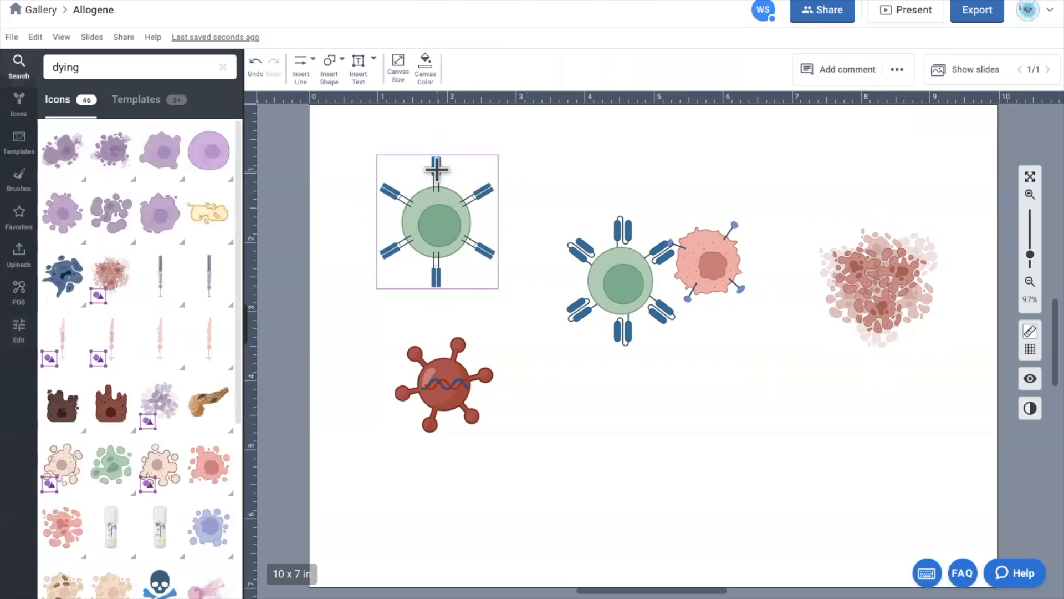
- Open the T-cell (with TCRs) group for editing and recolour its topmost receptor with the pink style preset
double_click(437, 169)
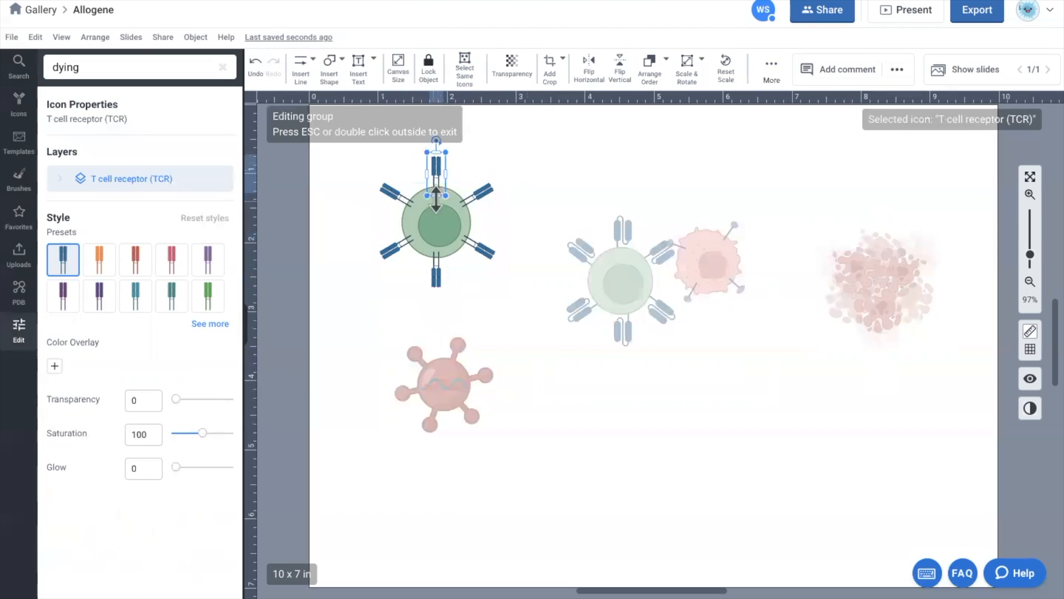
left_click(172, 261)
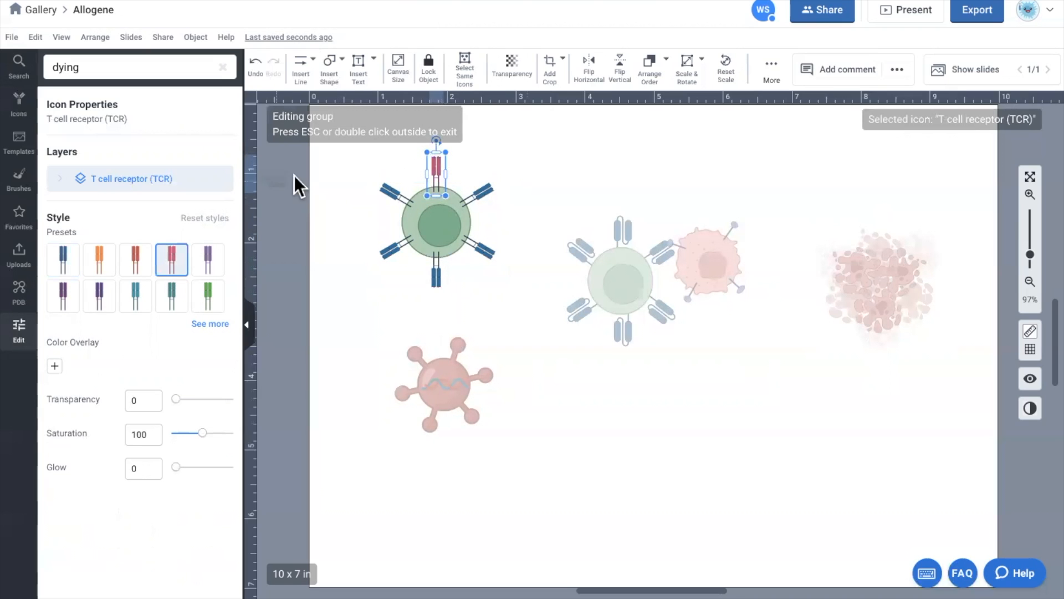
left_click_drag(447, 195, 450, 196)
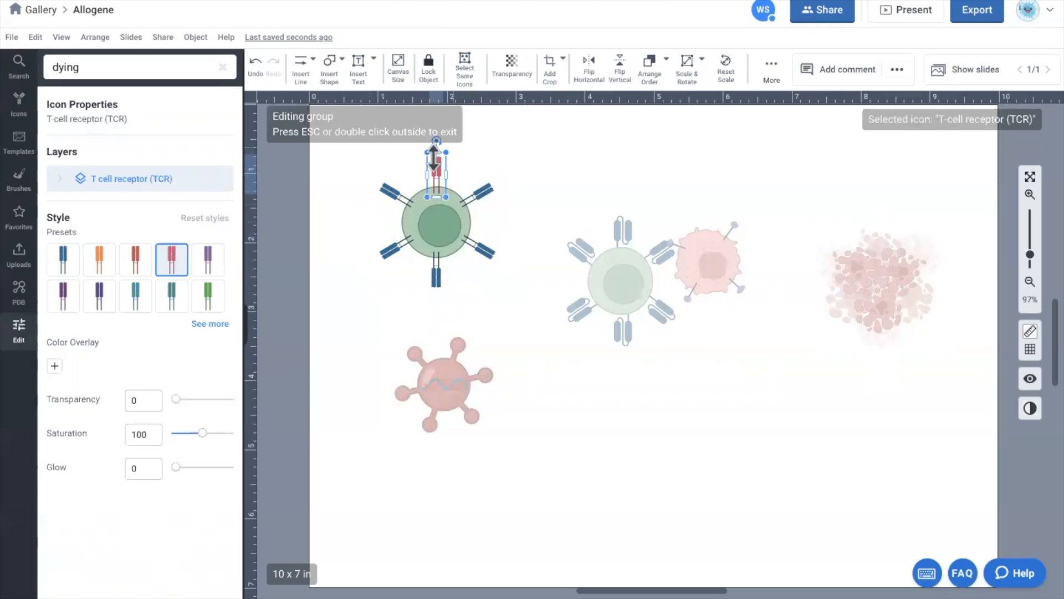
left_click(591, 145)
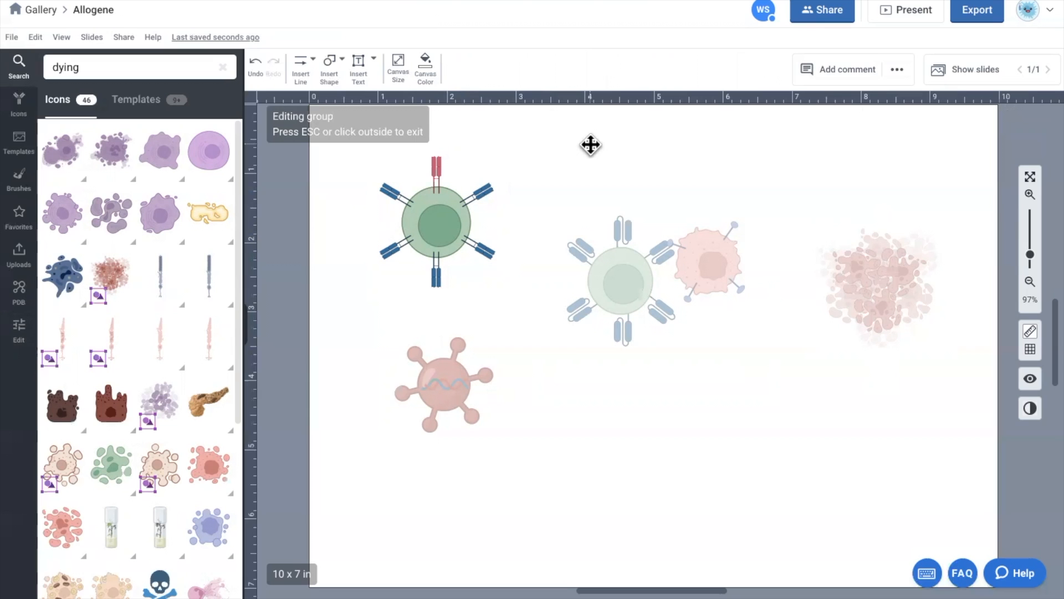
- Give the topmost T-cell receptor the dark blue style preset again and leave group editing
left_click(434, 166)
left_click(60, 260)
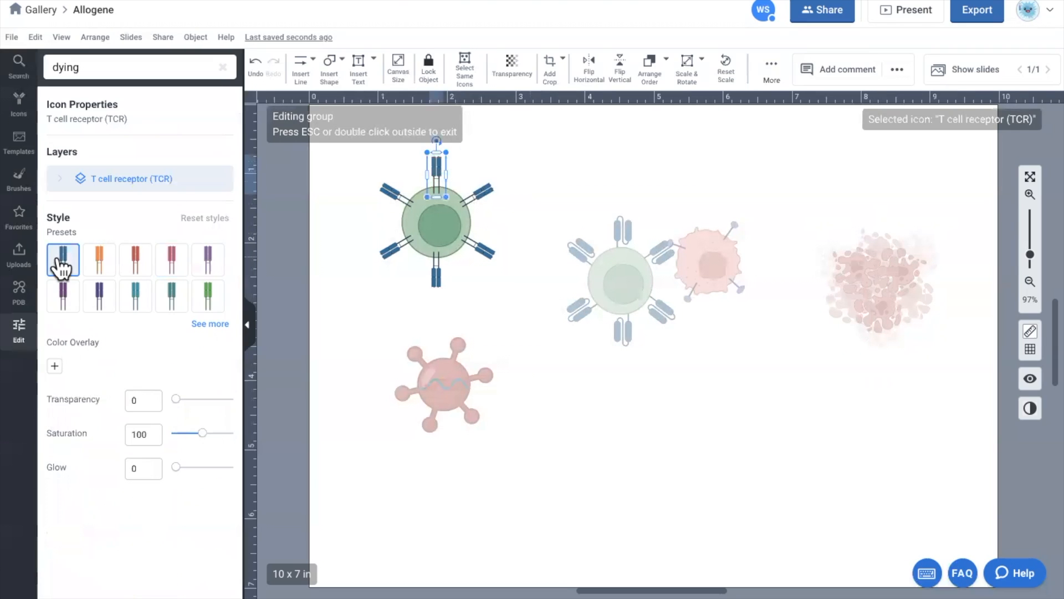
left_click(498, 162)
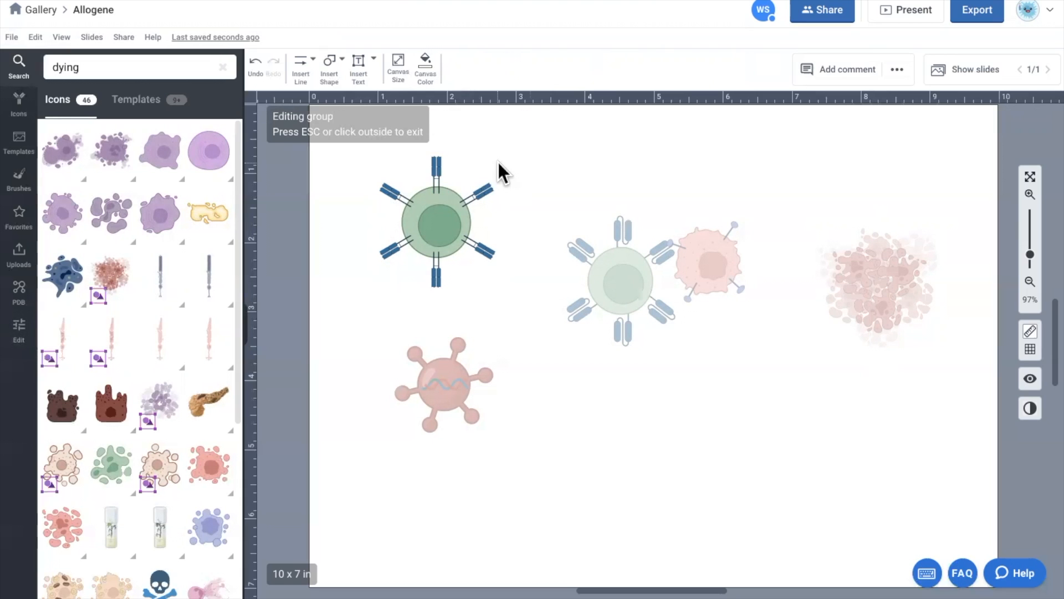
left_click(526, 172)
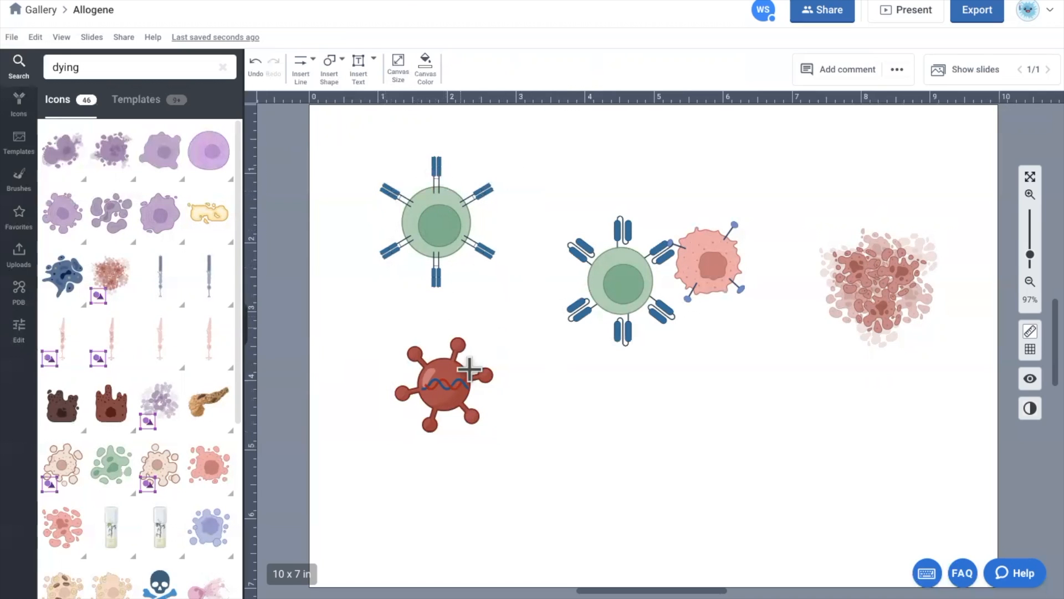
- Lock the T-cell with TCRs, the virus and the DNA strand together, and check whether they can still be selected
left_click_drag(335, 127, 549, 525)
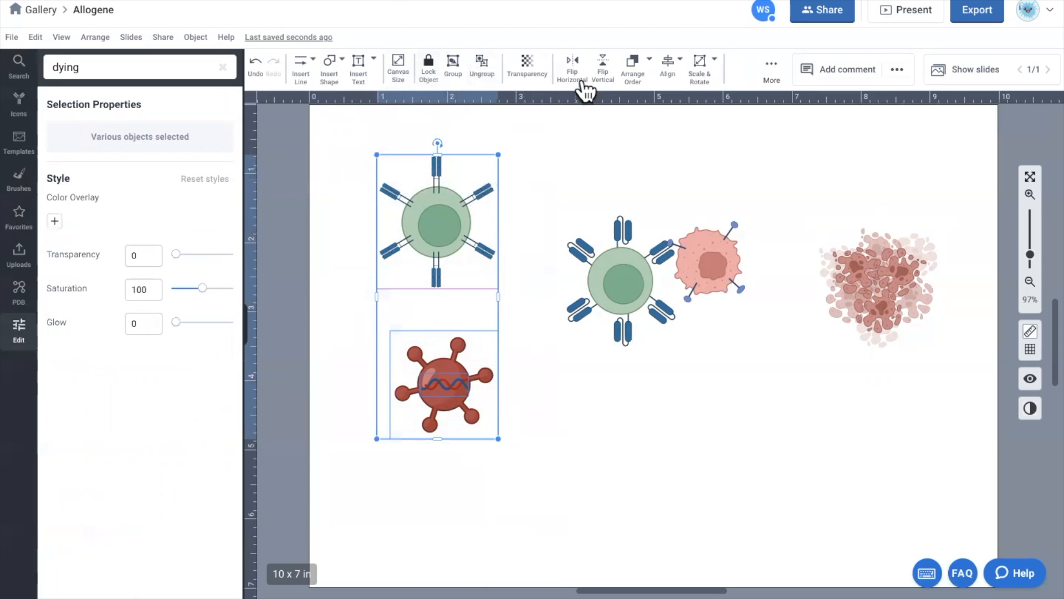
left_click(430, 78)
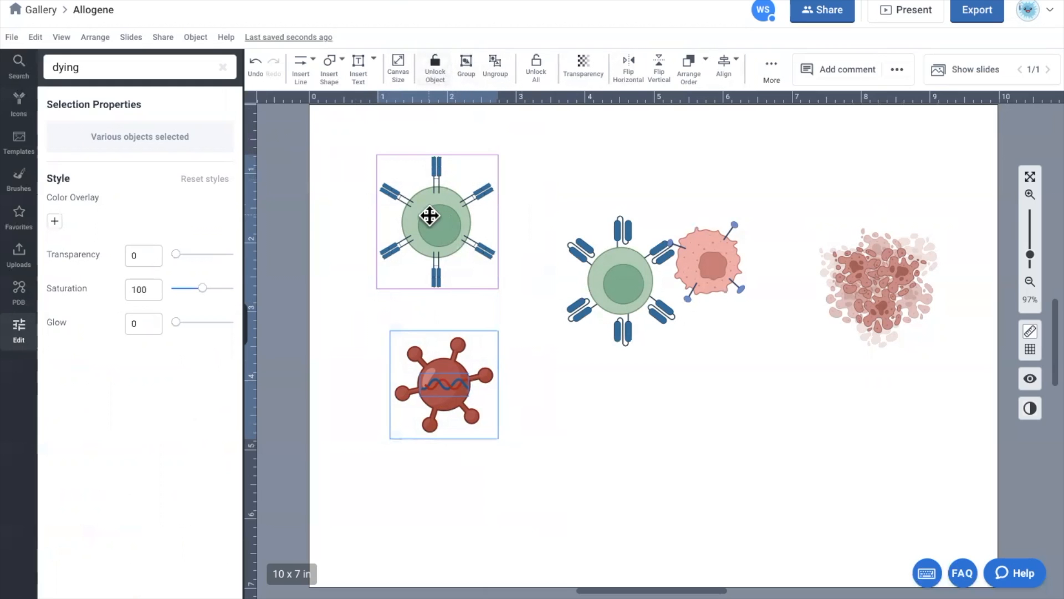
left_click(604, 211)
left_click(409, 209)
left_click(555, 194)
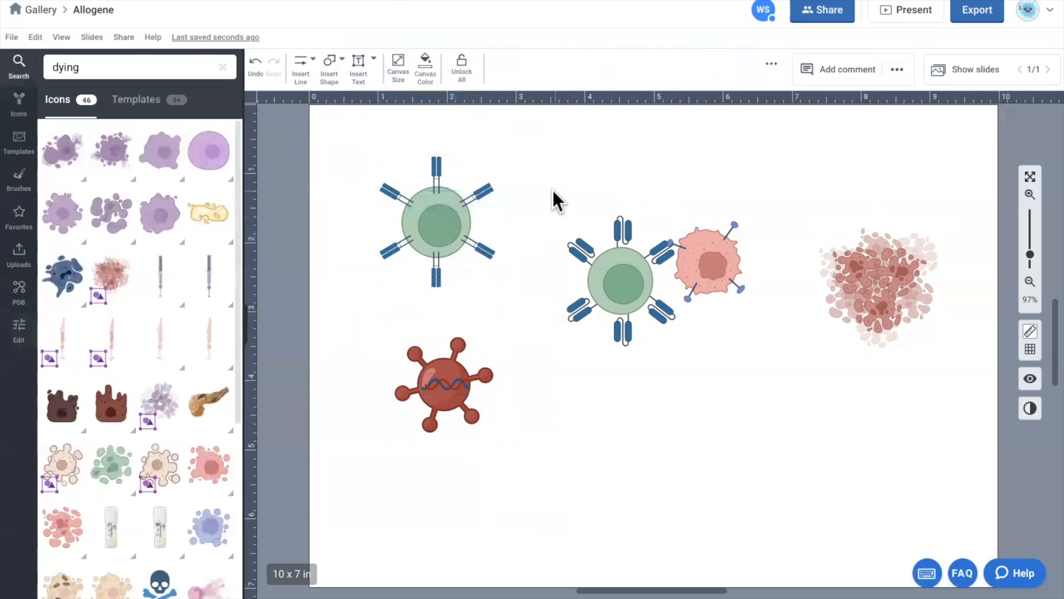
left_click(495, 348)
left_click(529, 413)
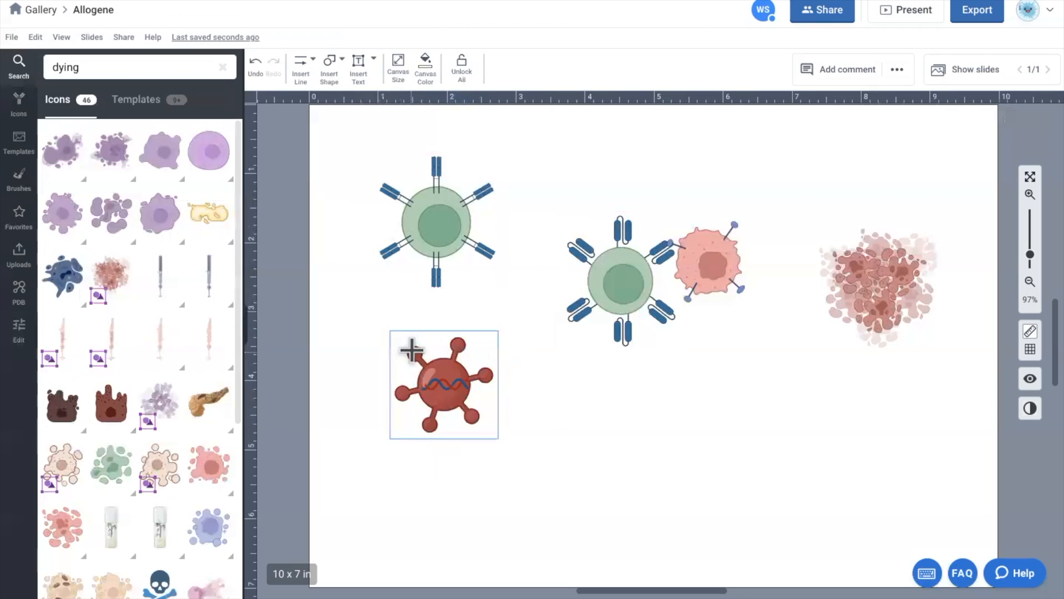
- Unlock the T-cell with TCRs and move it so that it is centred directly above the virus
left_click(438, 204)
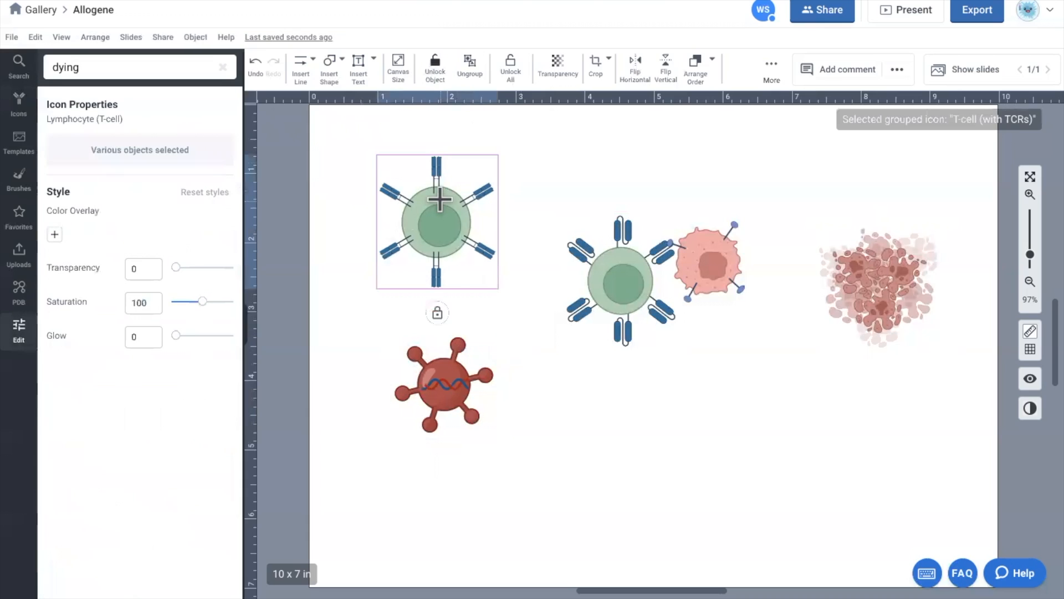
left_click(438, 313)
mouse_move(450, 224)
left_mouse_down()
mouse_move(527, 221)
mouse_move(458, 226)
left_mouse_up()
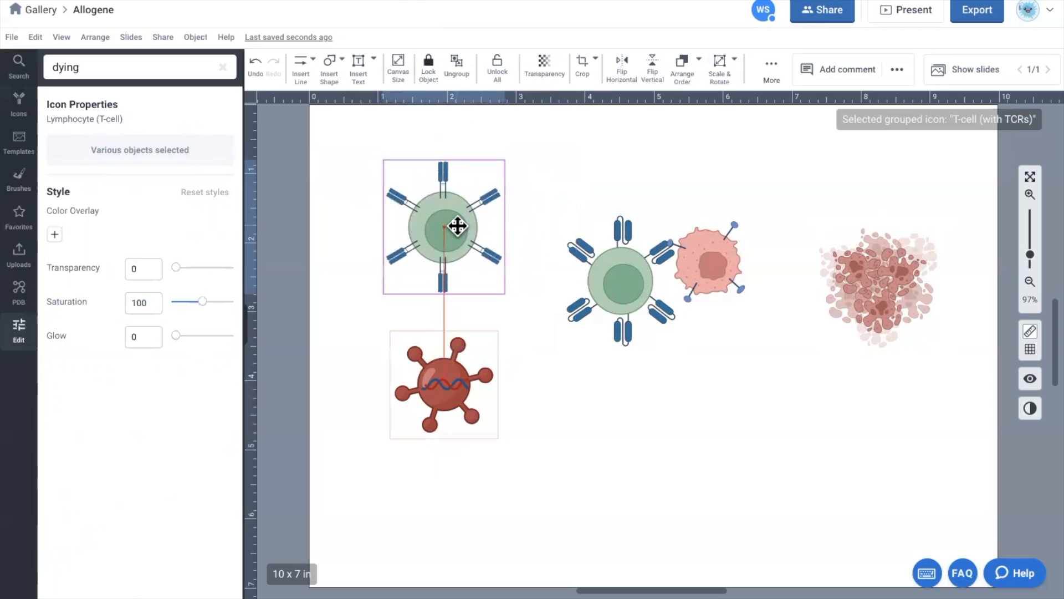
- Unlock the DNA strand and the virus beneath it
left_click(464, 379)
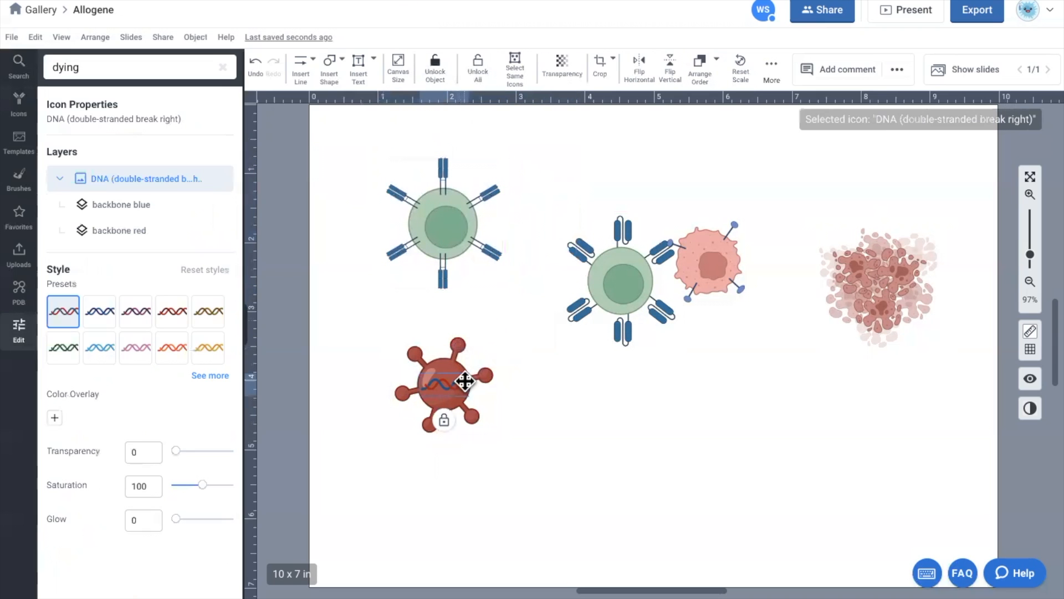
left_click(438, 424)
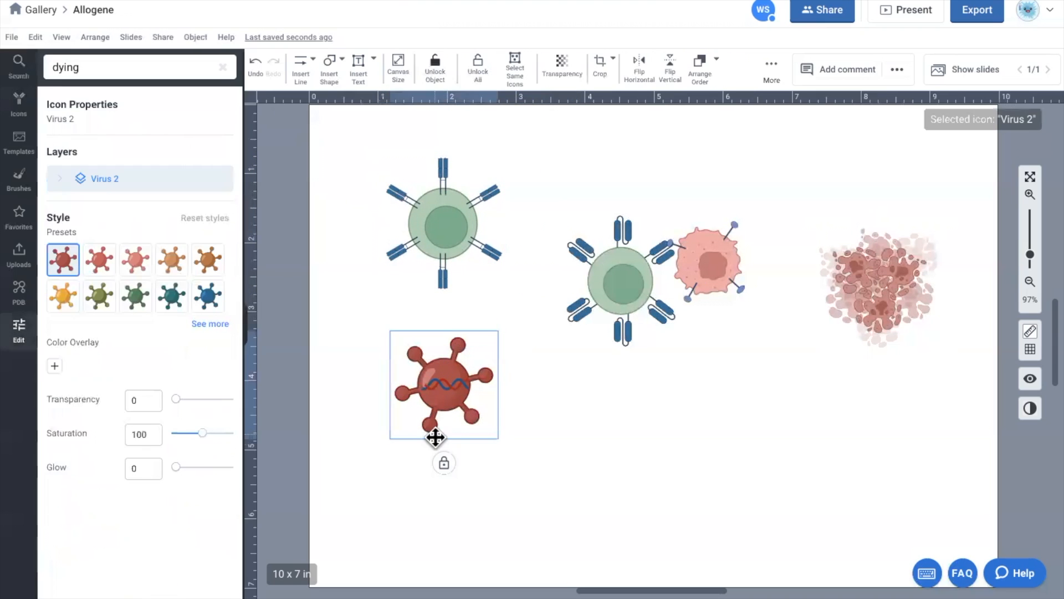
left_click(445, 463)
left_click(558, 461)
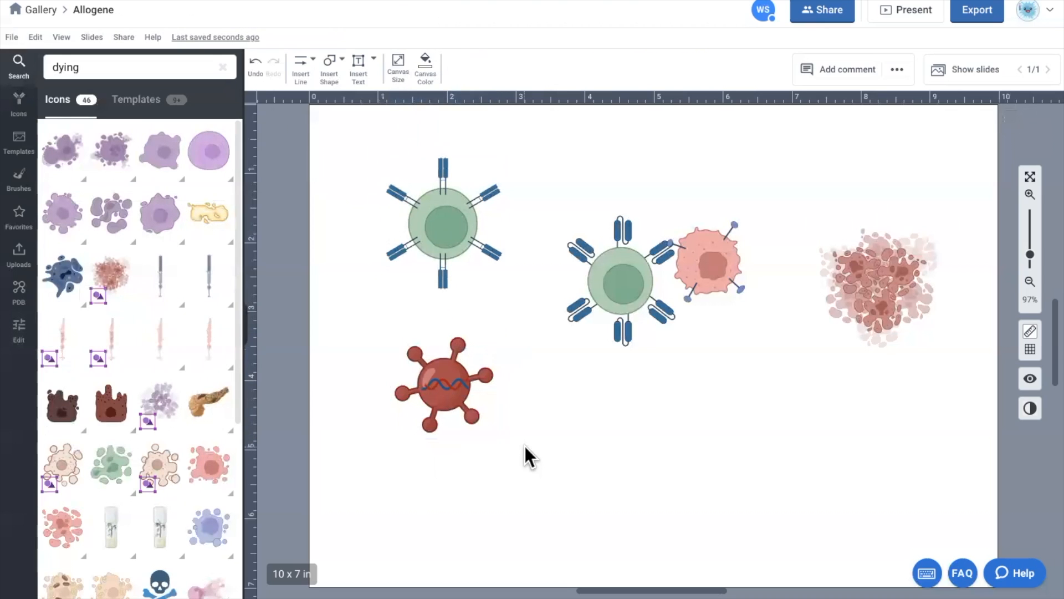
- Select the virus together with its DNA strand and group them into one object
left_click(455, 351)
mouse_move(454, 350)
left_mouse_down()
mouse_move(474, 321)
mouse_move(447, 366)
mouse_move(836, 138)
mouse_move(457, 350)
left_mouse_up()
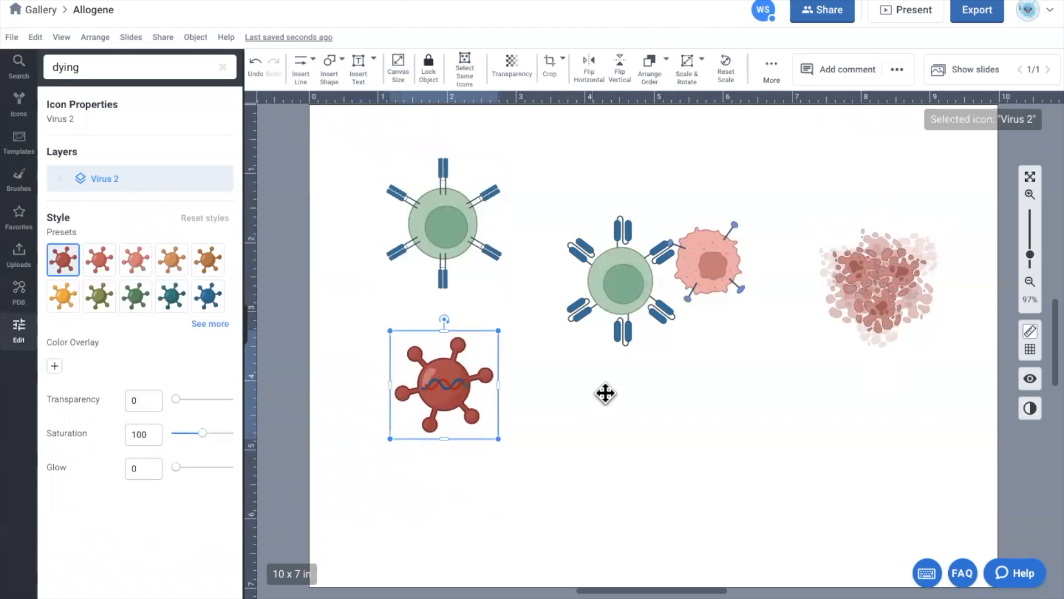
left_click(605, 393)
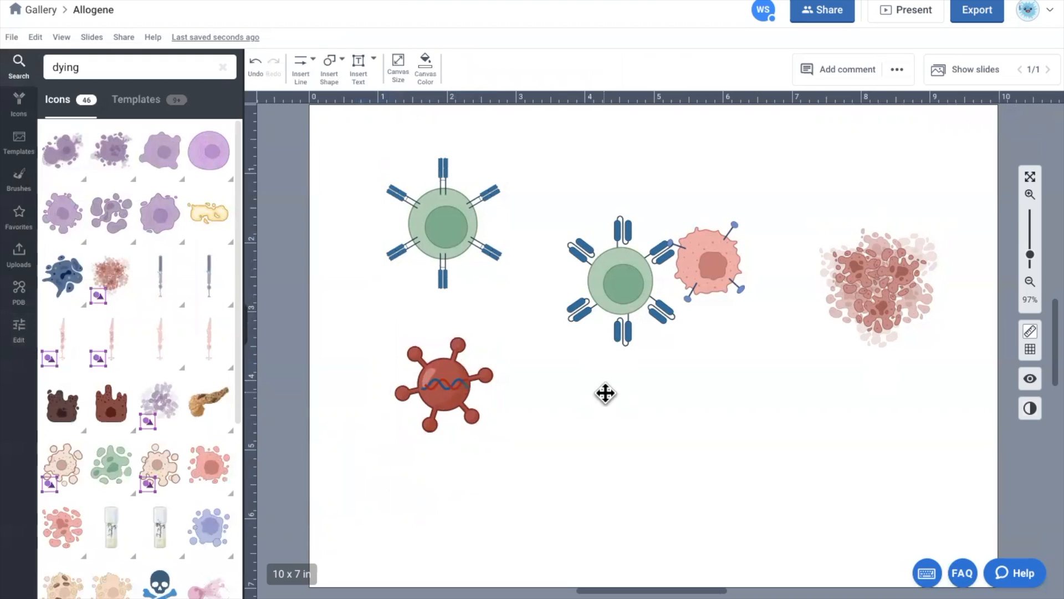
left_click_drag(355, 309, 564, 475)
left_click(562, 475)
left_click_drag(368, 318, 511, 453)
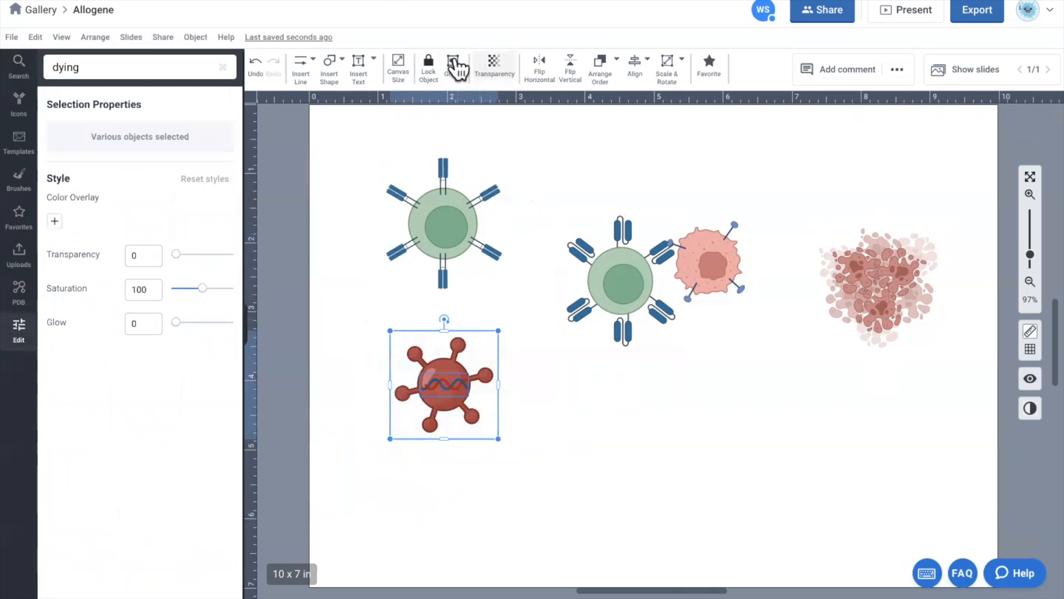
left_click(460, 75)
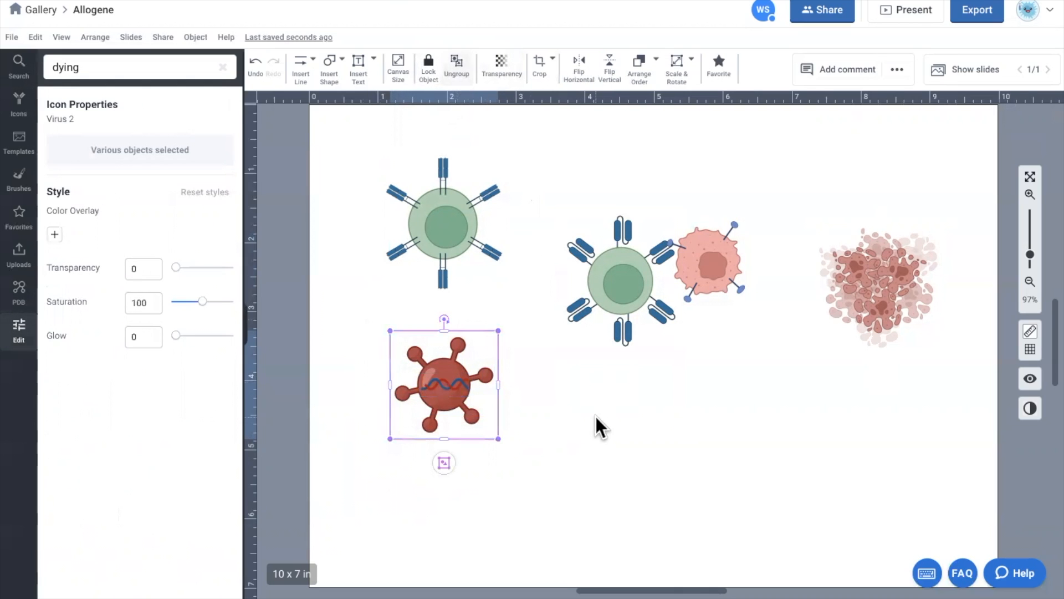
- Move the grouped virus with its DNA strand slightly up and to the left beneath the T-cell with TCRs
left_click(596, 418)
left_click(467, 355)
left_click_drag(471, 383, 449, 379)
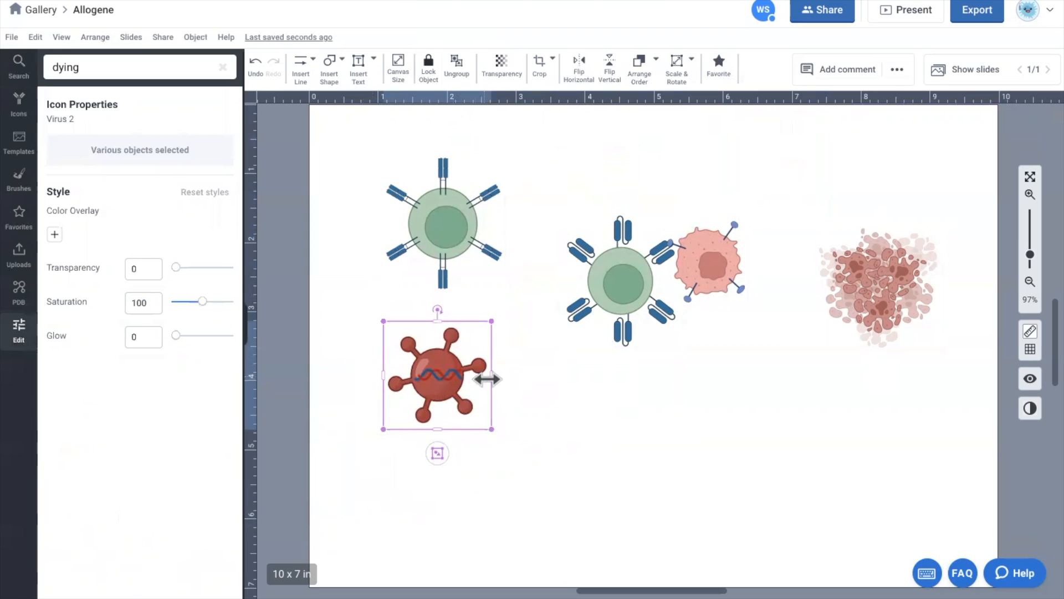
left_click(563, 379)
- Save the grouped virus with its DNA strand as a personal favorite
left_click(449, 379)
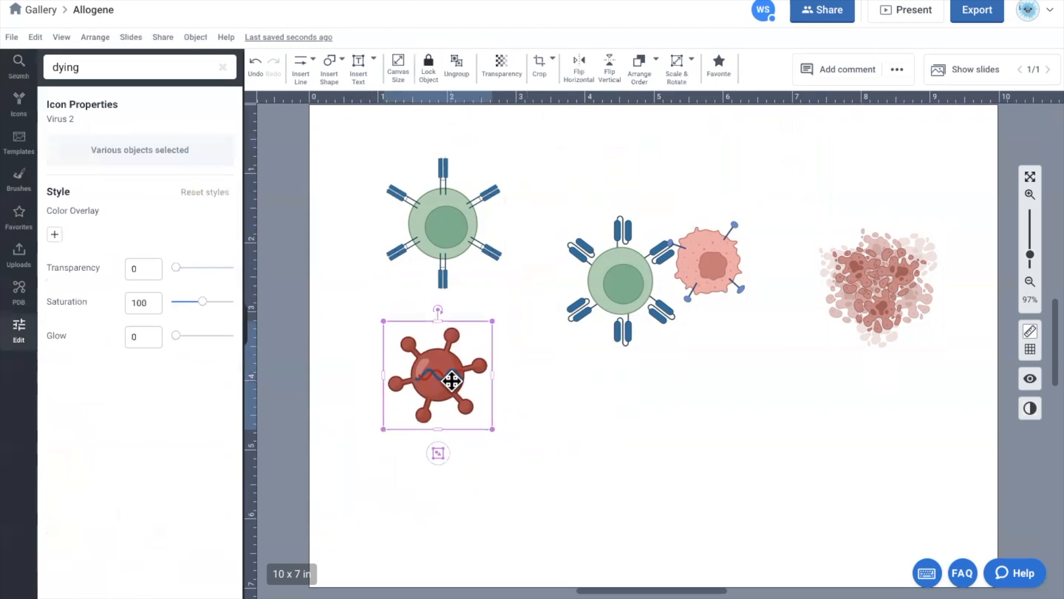
left_click(719, 71)
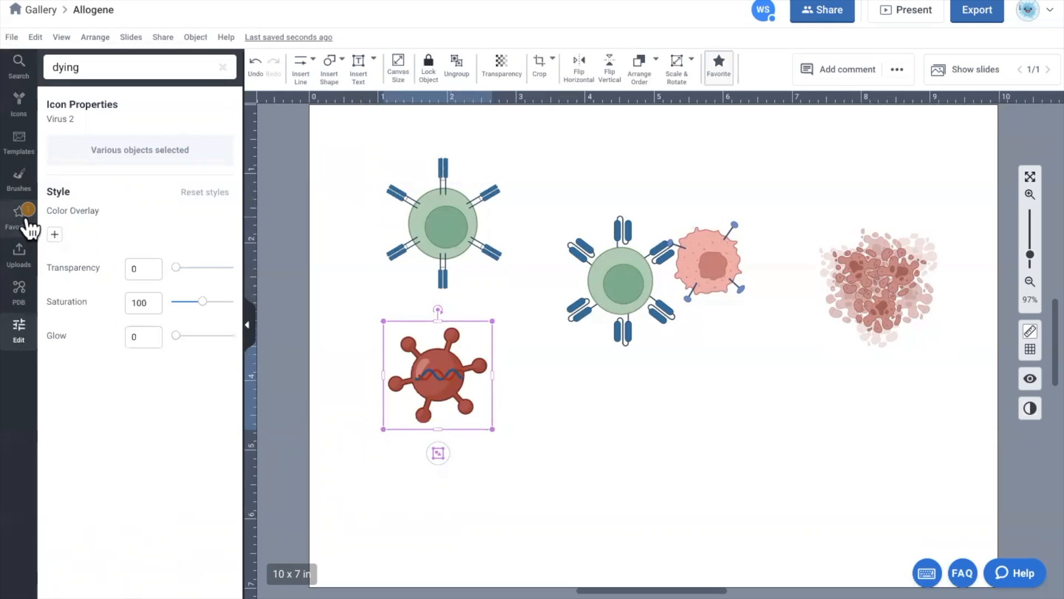
left_click(527, 401)
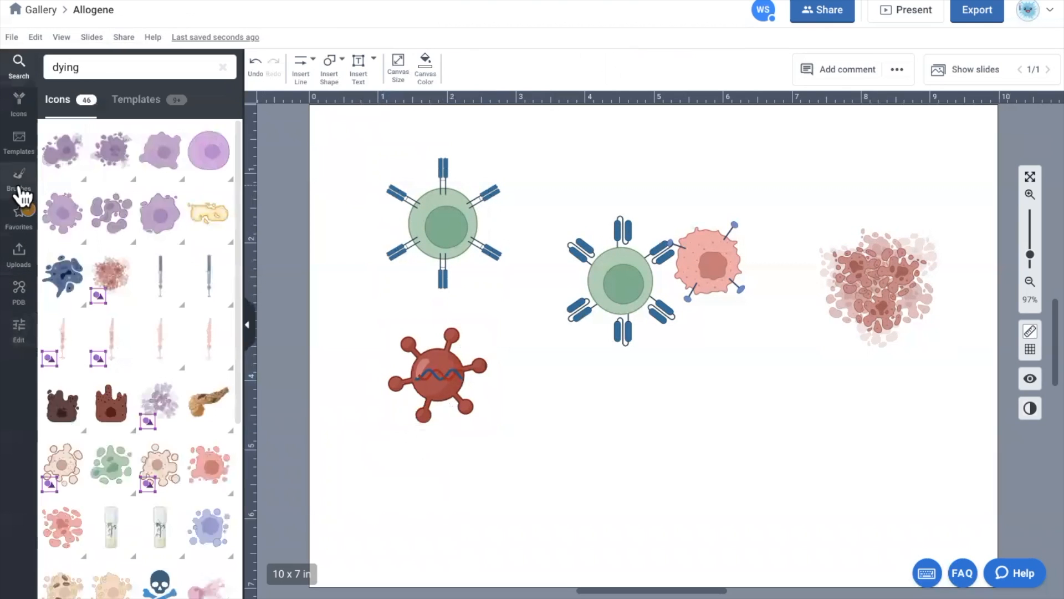
- Place three copies of the favorited virus with DNA near the T-cell and the CAR T-cell
left_click(18, 215)
left_click_drag(72, 180, 507, 158)
left_click_drag(57, 190, 613, 190)
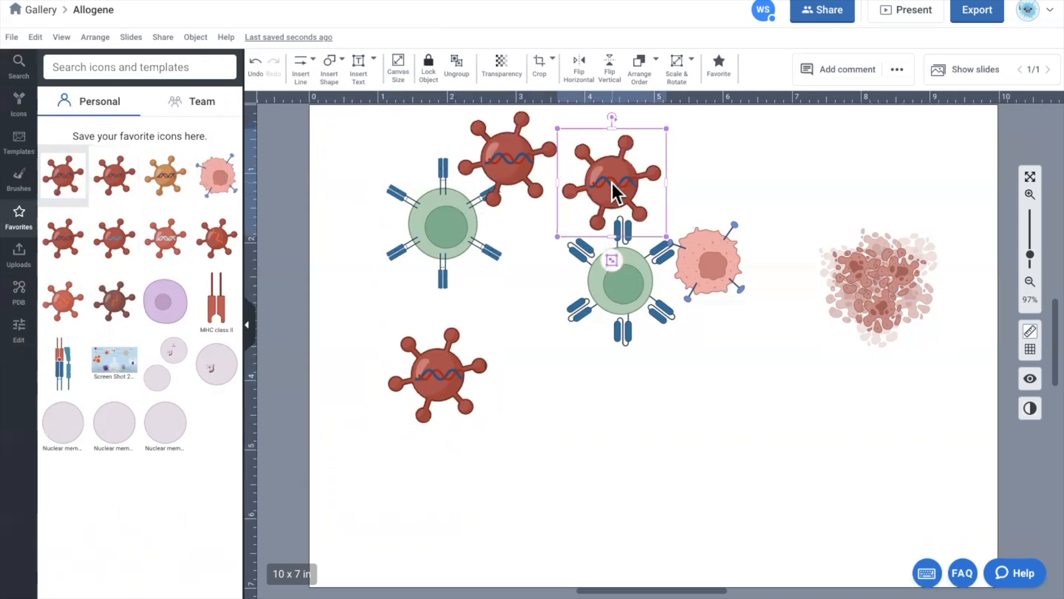
left_click_drag(94, 181, 490, 177)
- Delete the three extra virus copies, keeping only the virus below the T-cell with TCRs
left_click(473, 195)
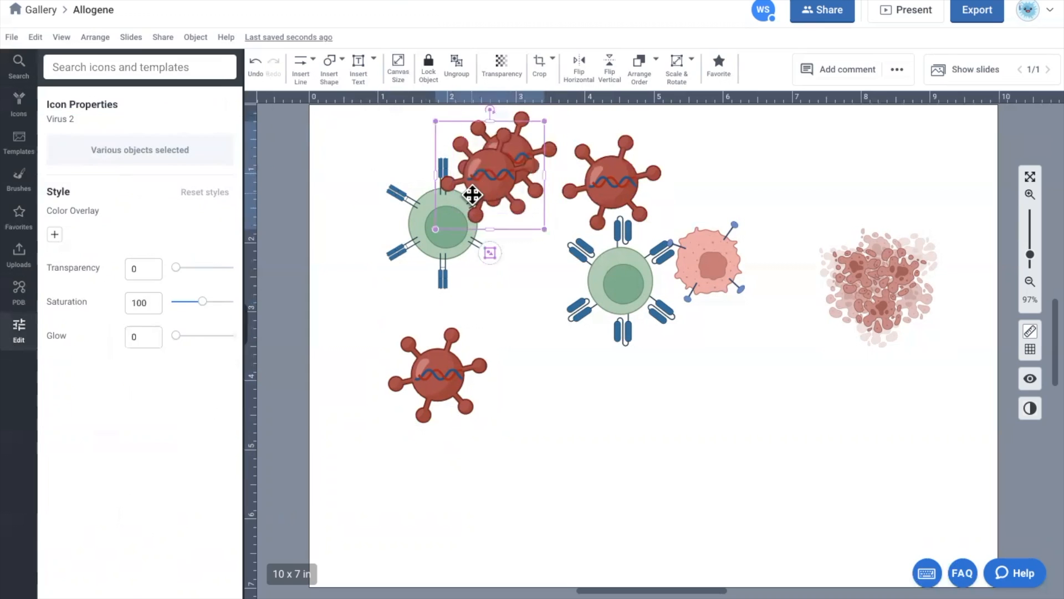
key("Delete")
left_click(519, 157)
key("Delete")
left_click(646, 166)
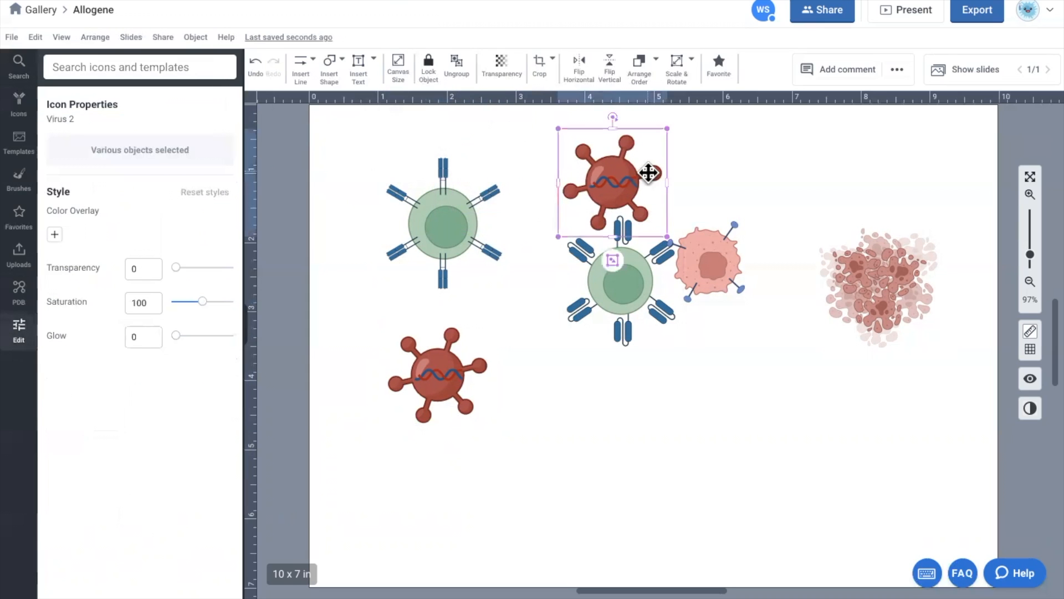
key("Delete")
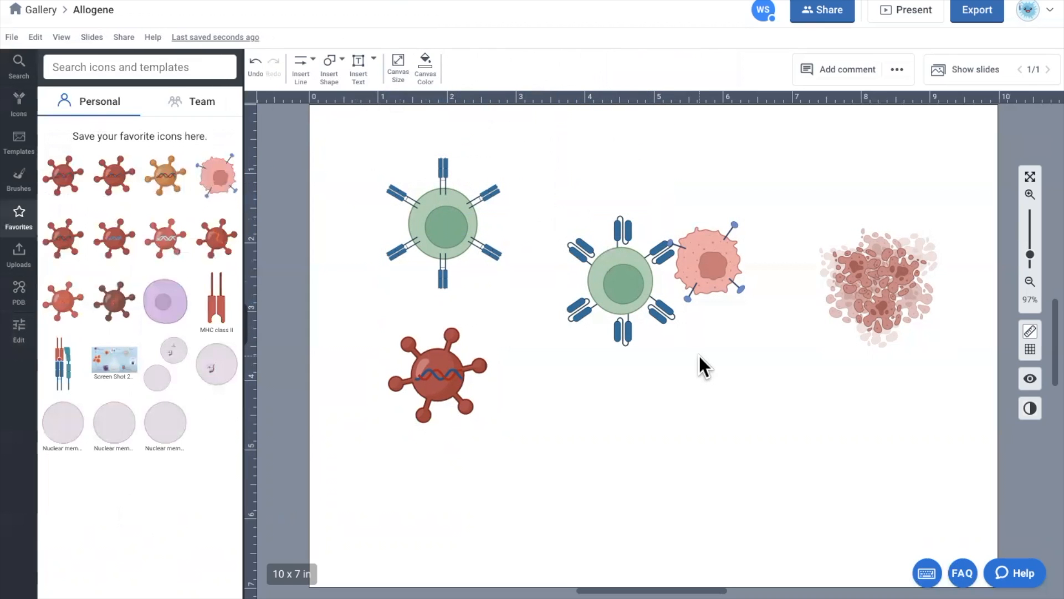
- Draw a curved arrow from beside the T-cell with TCRs down toward the CAR T-cell
left_click(322, 78)
left_click(310, 76)
mouse_move(323, 111)
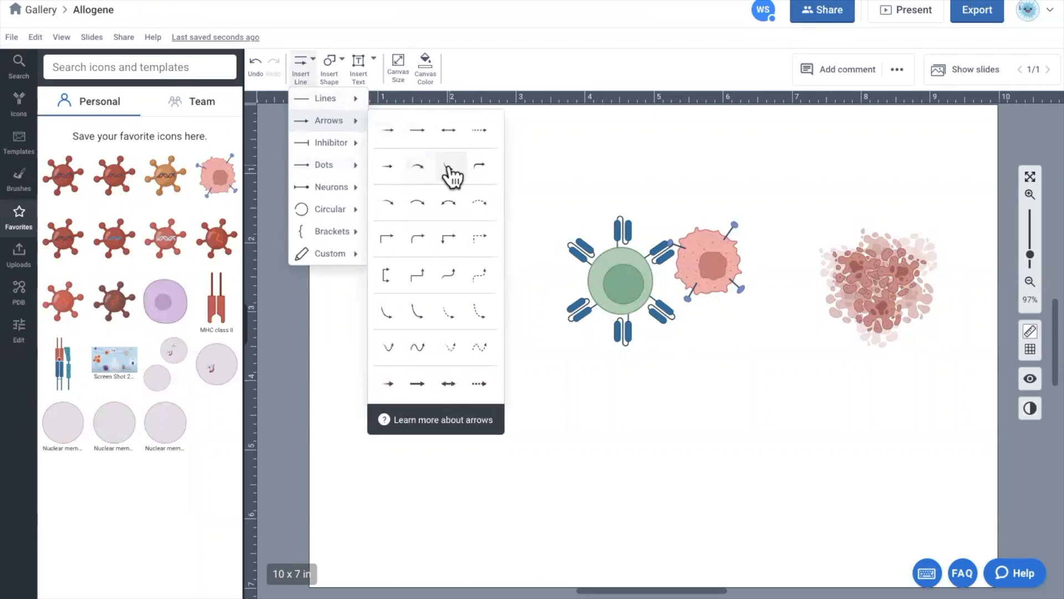
left_click(448, 169)
left_click_drag(509, 265, 559, 299)
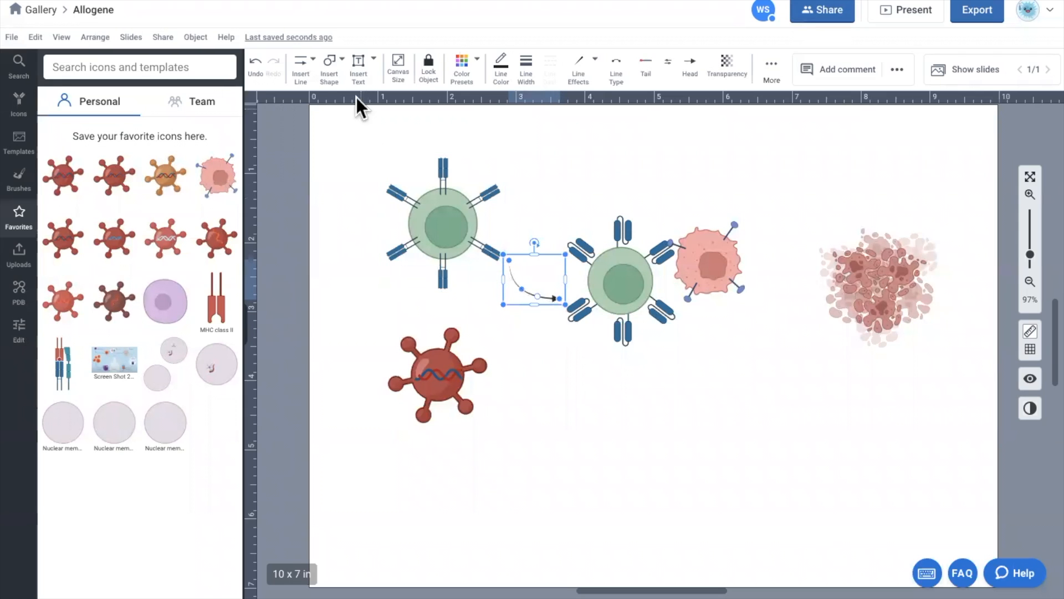
- Draw a plain curved line from beside the virus up to the head of the curved arrow
left_click(312, 72)
mouse_move(330, 120)
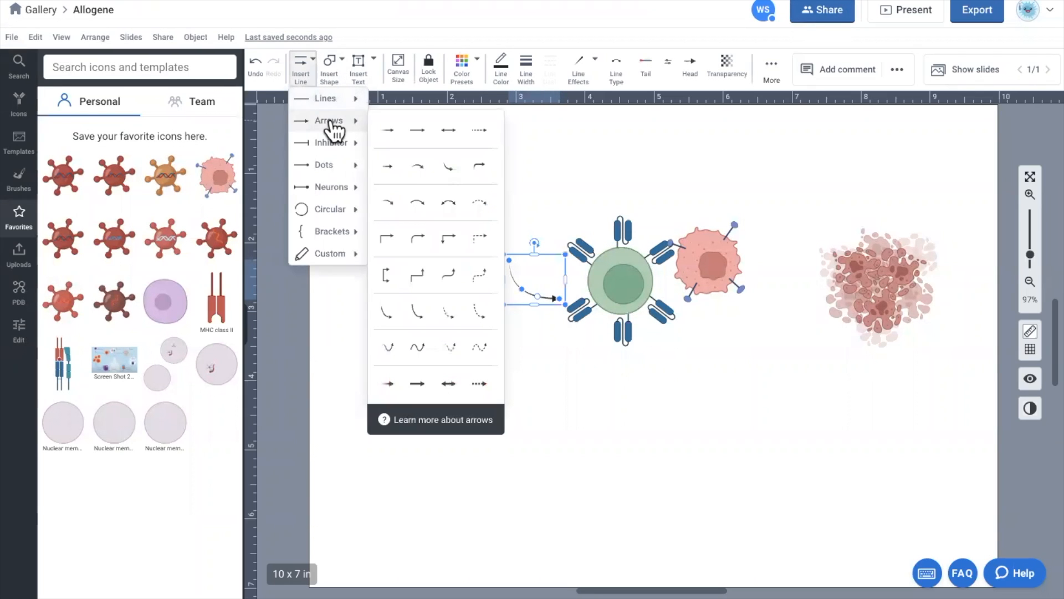
mouse_move(358, 104)
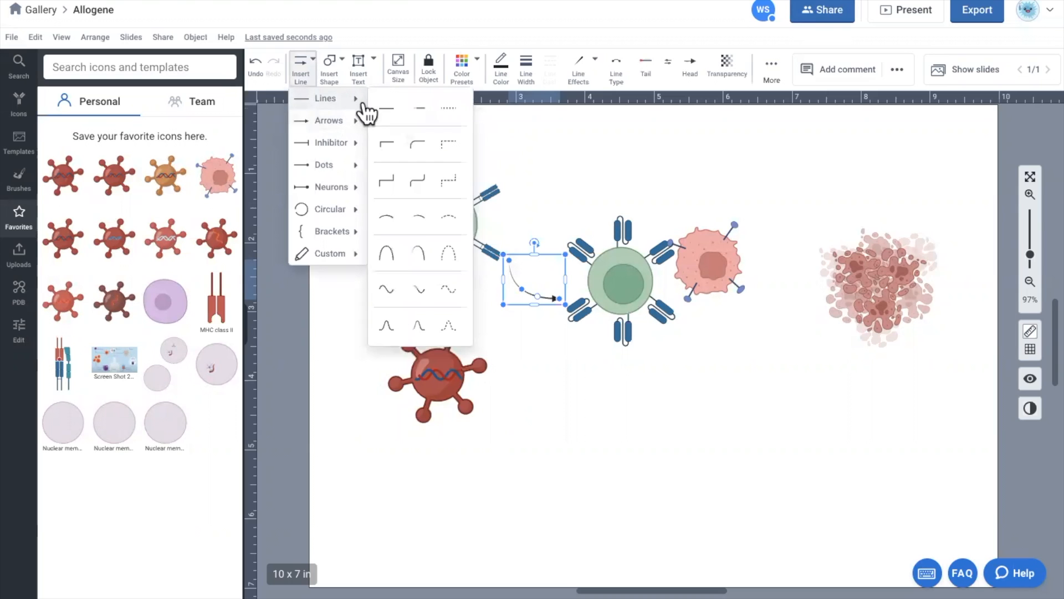
left_click(404, 223)
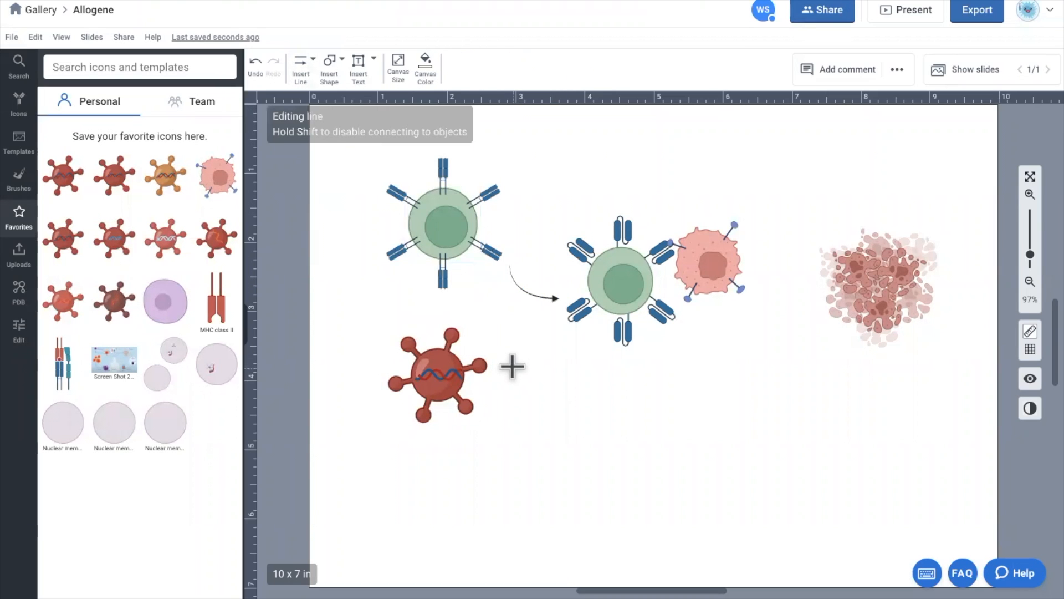
left_click_drag(505, 352, 551, 302)
left_click(592, 358)
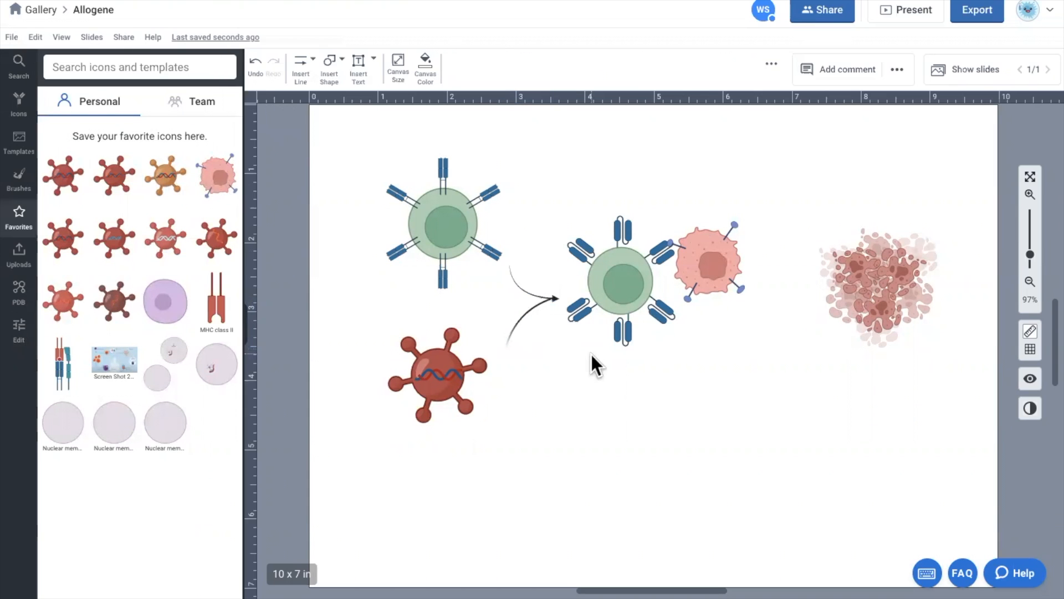
- Set the width of the curved line coming from the virus to 1 pt
left_click(518, 323)
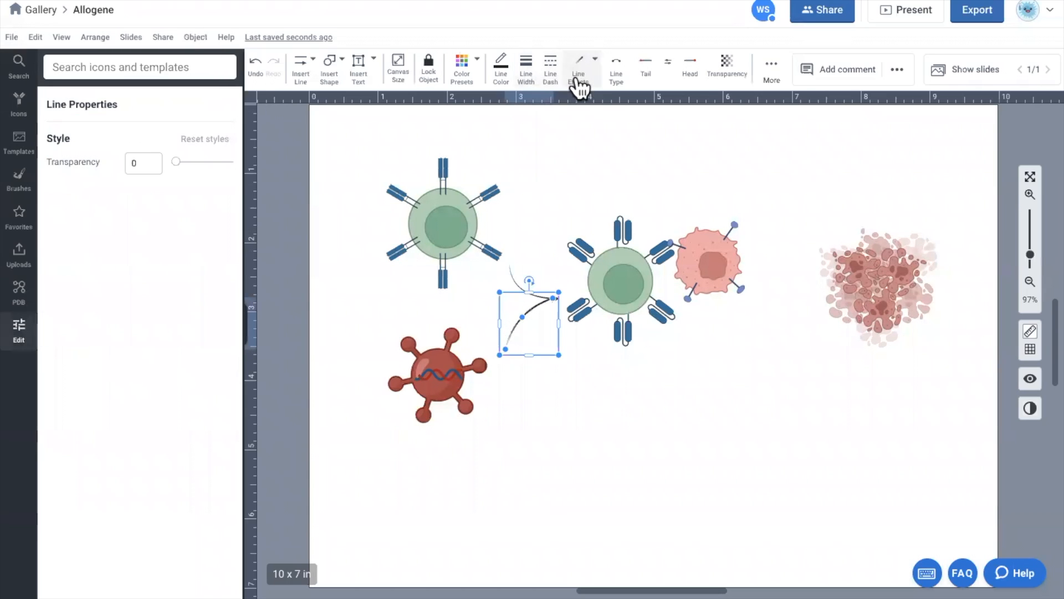
left_click(529, 83)
left_click_drag(574, 103, 571, 103)
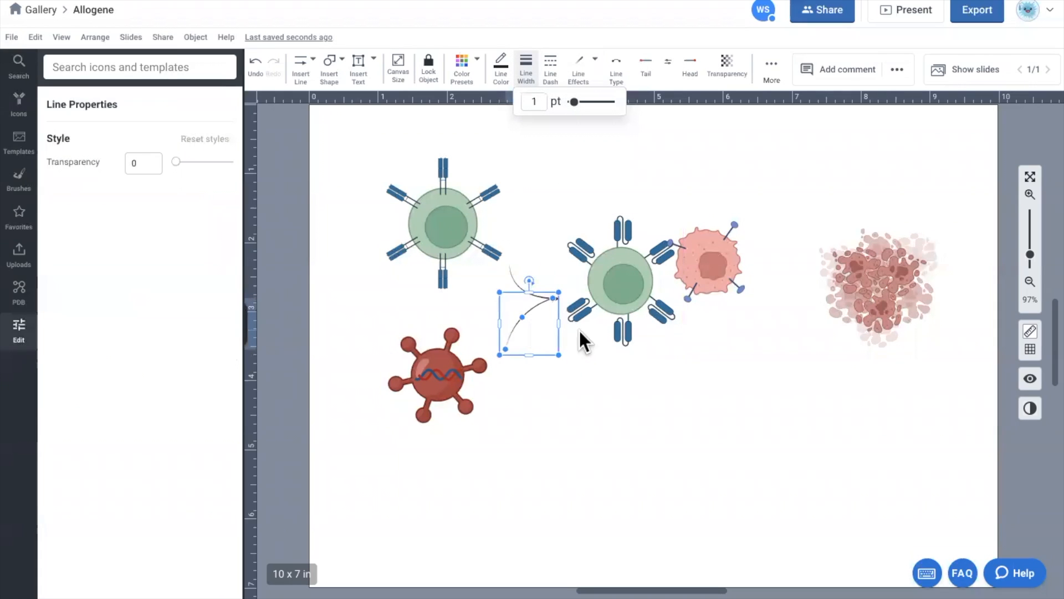
left_click(588, 357)
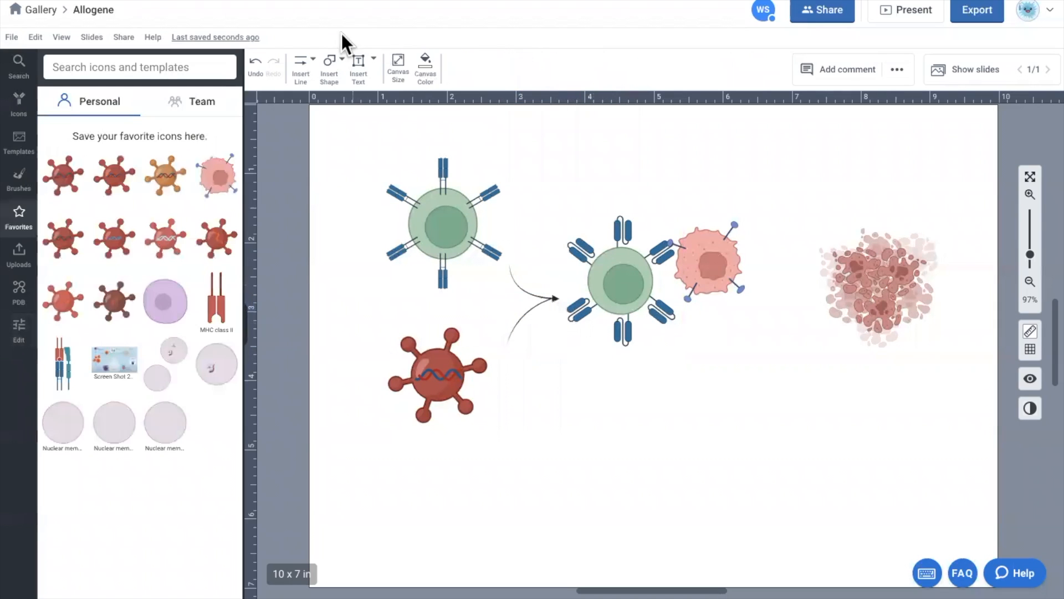
- Draw a straight horizontal arrow from the cancer cell to the dying cancer cells
left_click(302, 75)
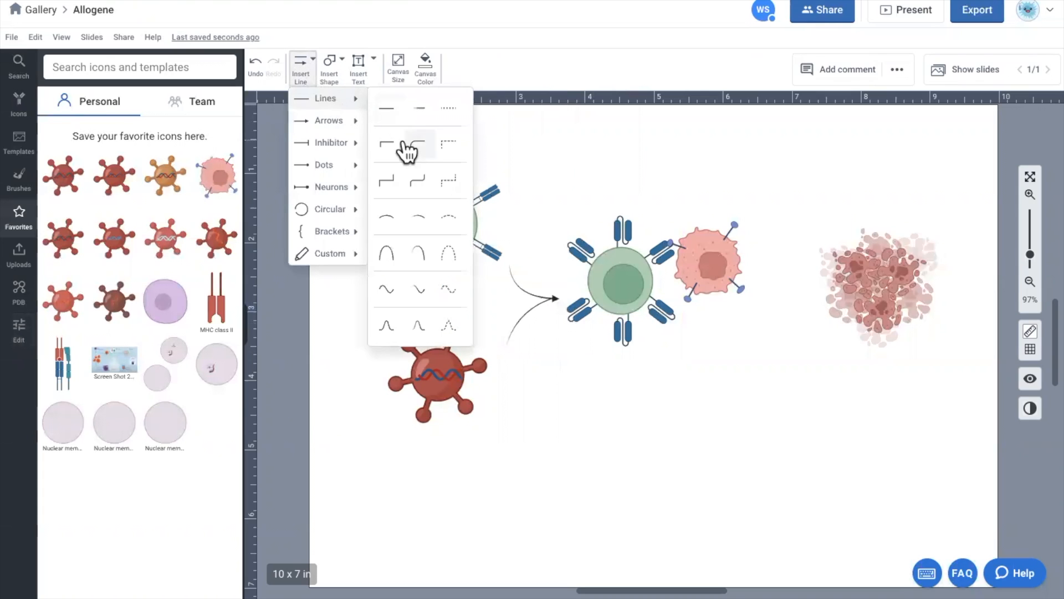
mouse_move(341, 128)
left_click(417, 130)
left_click_drag(765, 277, 812, 279)
left_click(805, 230)
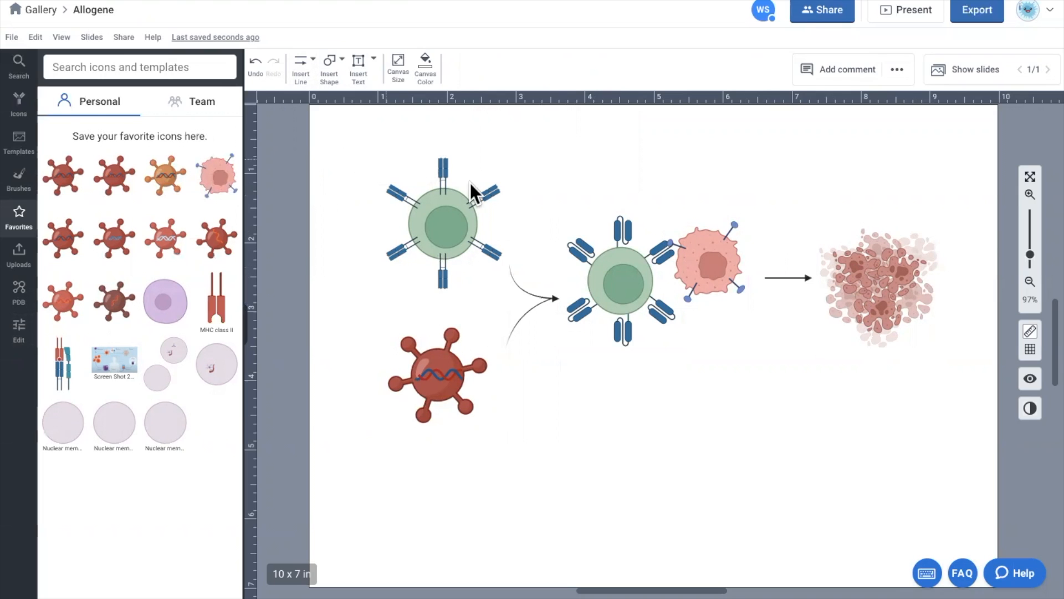
- Add the text label "inactive virus" directly below the virus
left_click(358, 64)
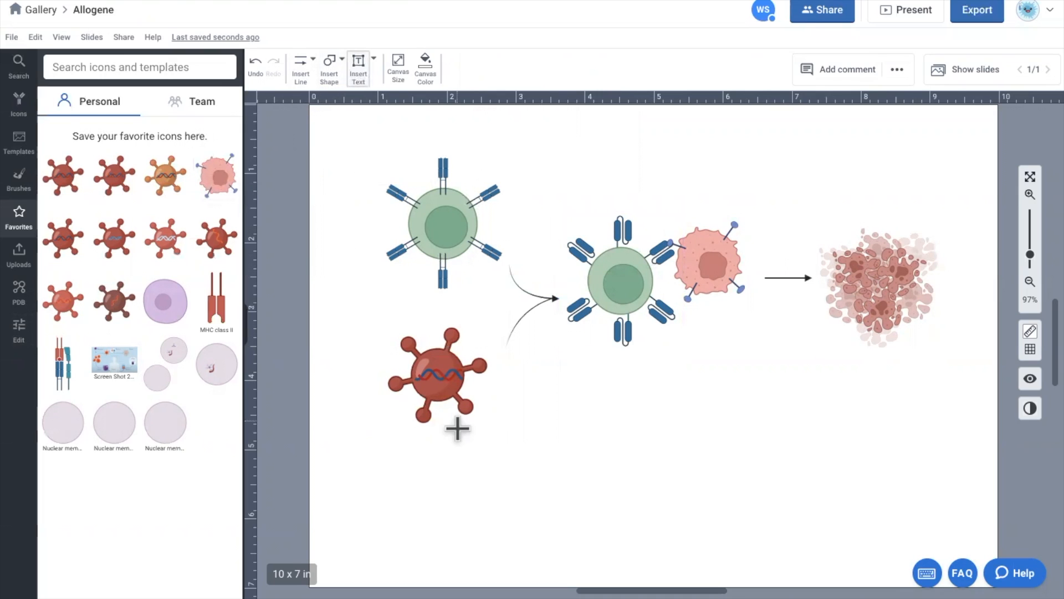
left_click_drag(399, 434, 501, 456)
type("ina")
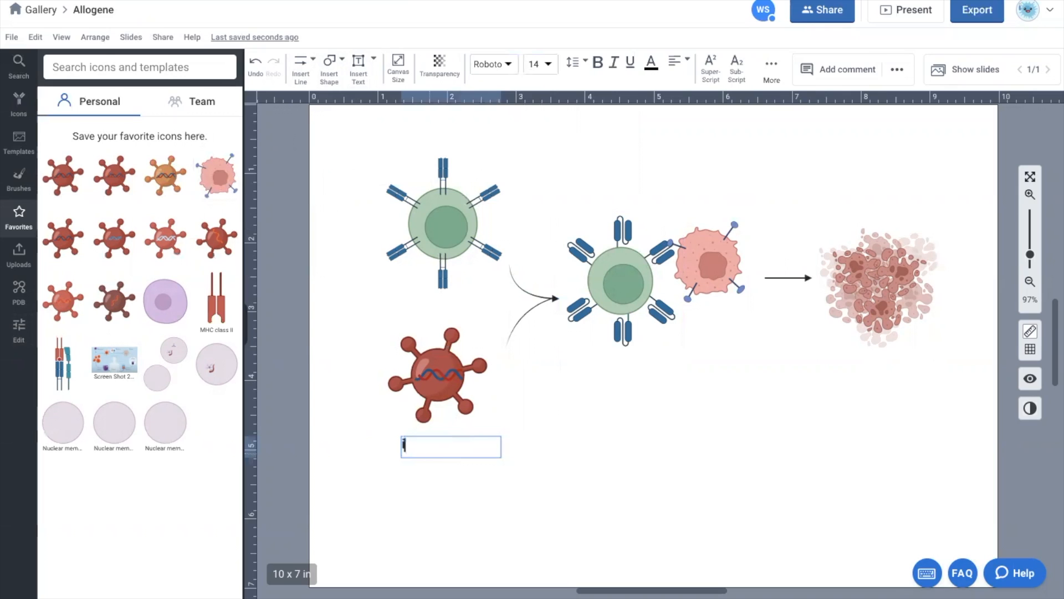
type("ctive virus")
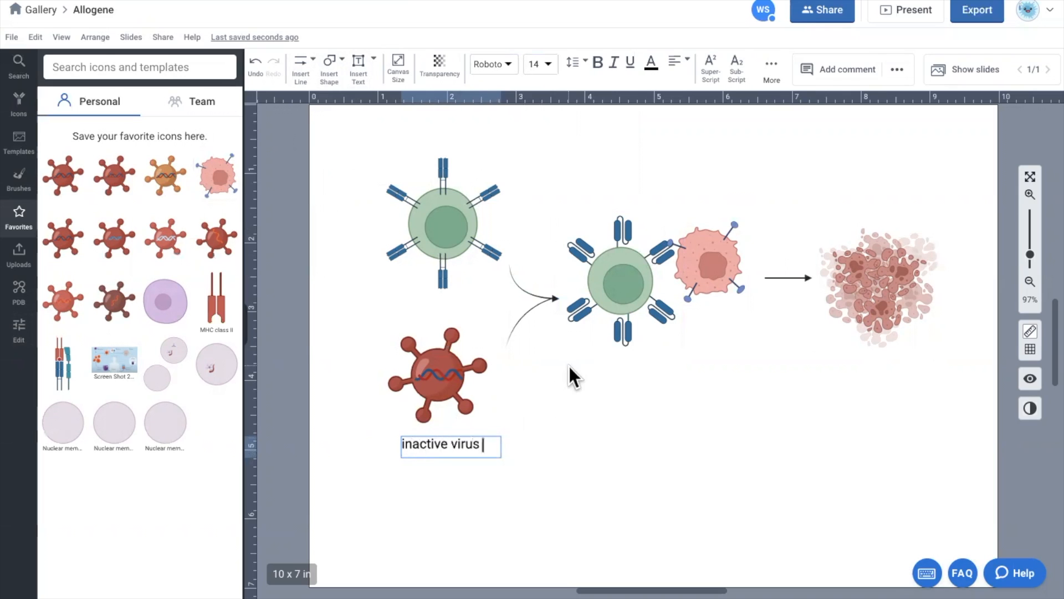
left_click(359, 67)
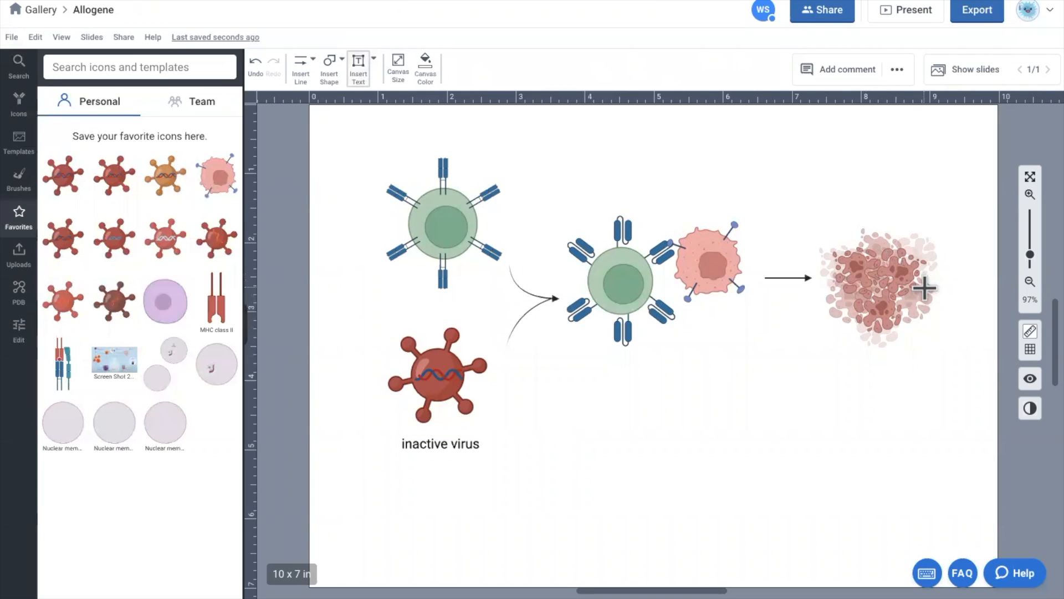
- Preview the whole illustration without the editing interface and return to the editor
left_click(1031, 380)
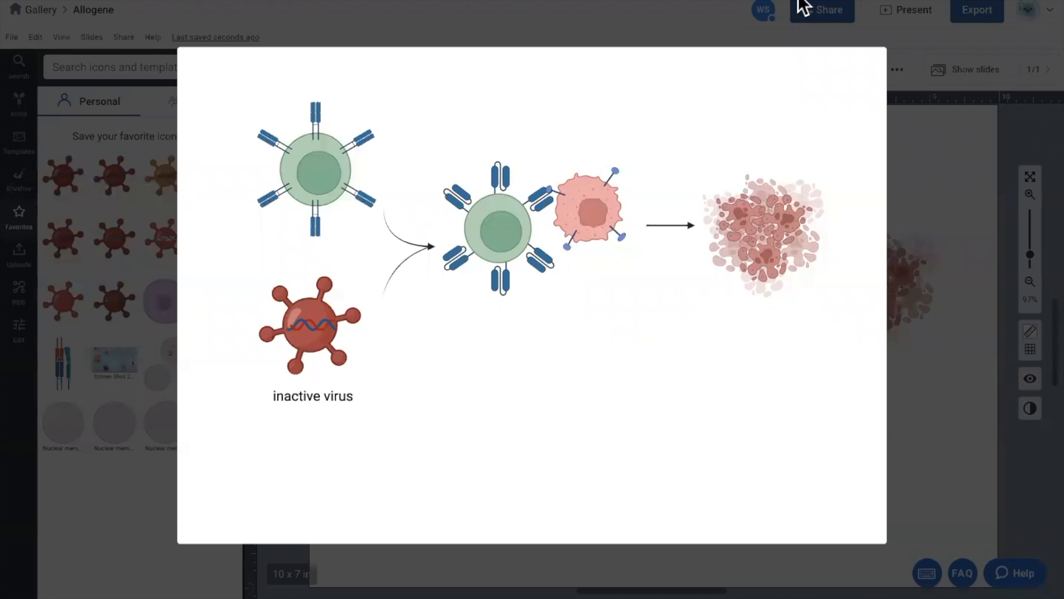
left_click(1036, 290)
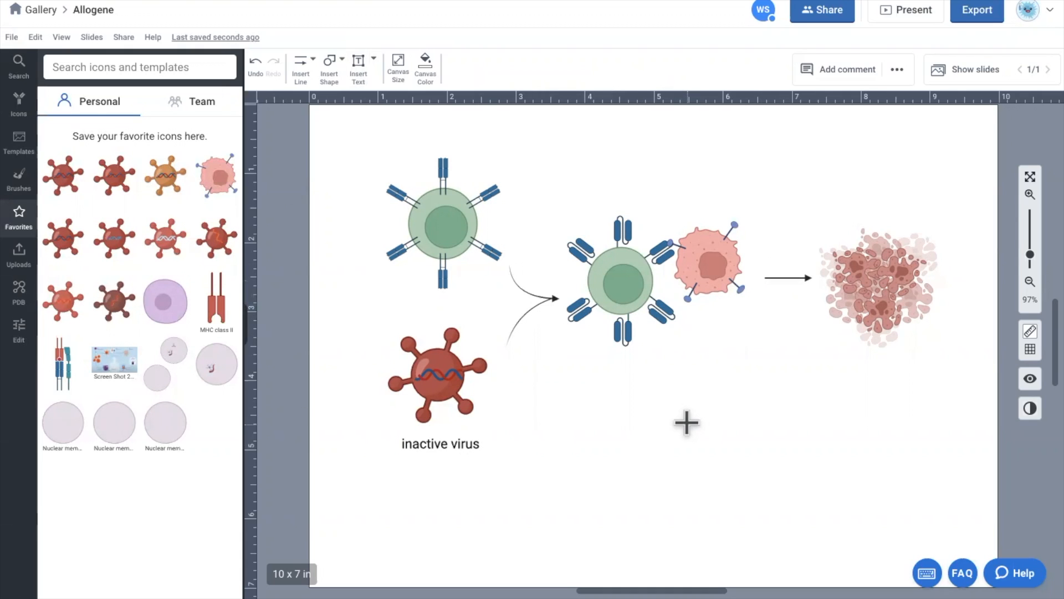
- Save the Allogene illustration
left_click(14, 38)
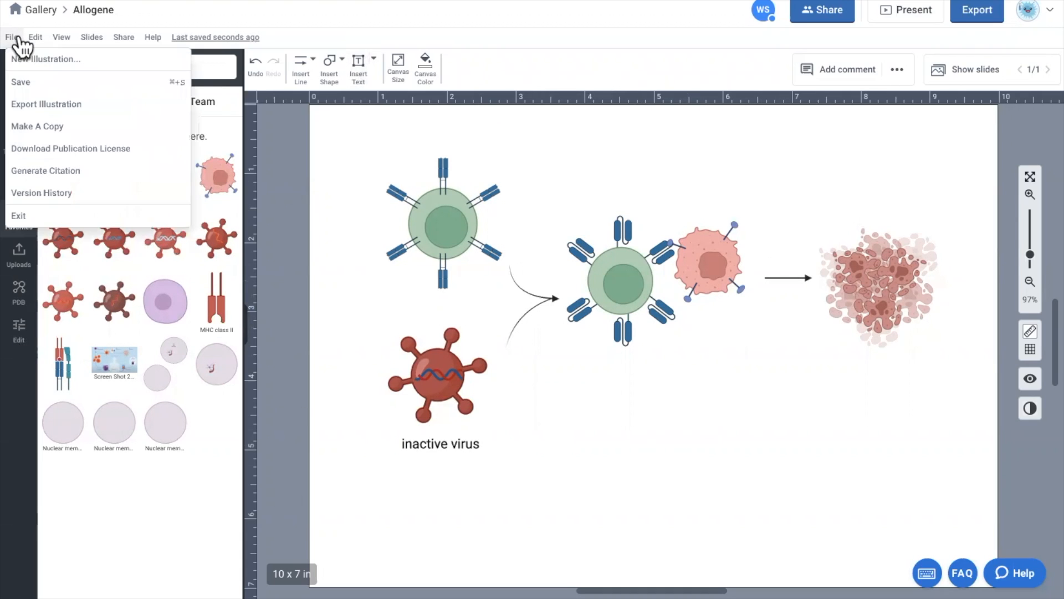
left_click(27, 84)
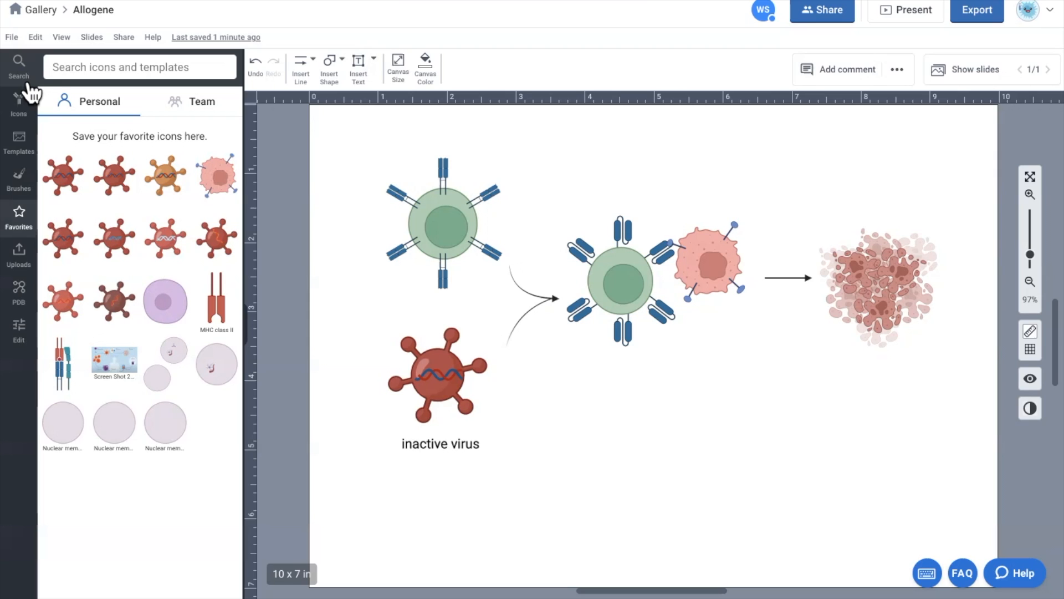
left_click(35, 37)
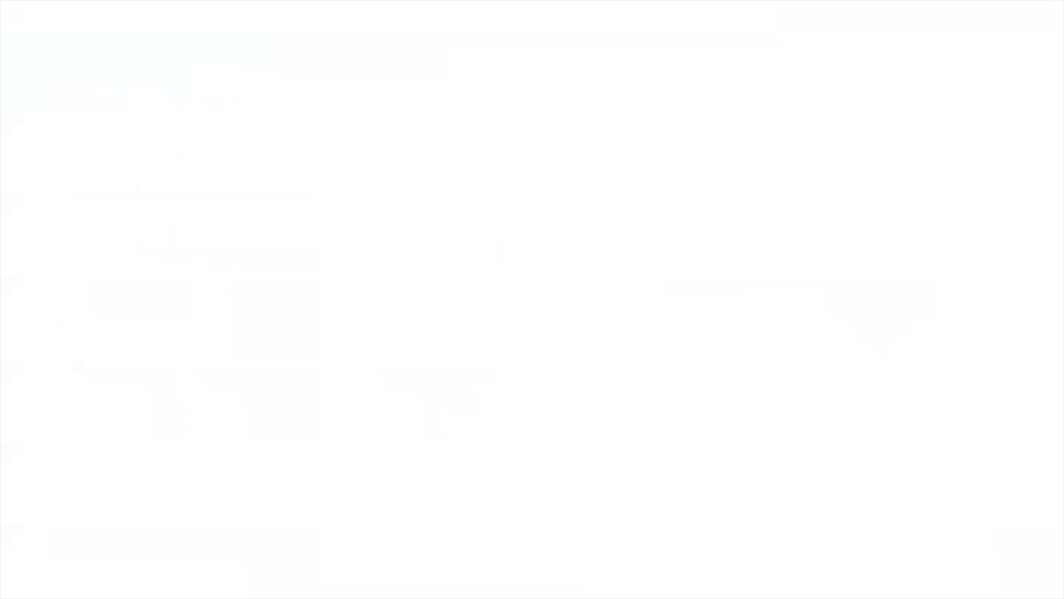